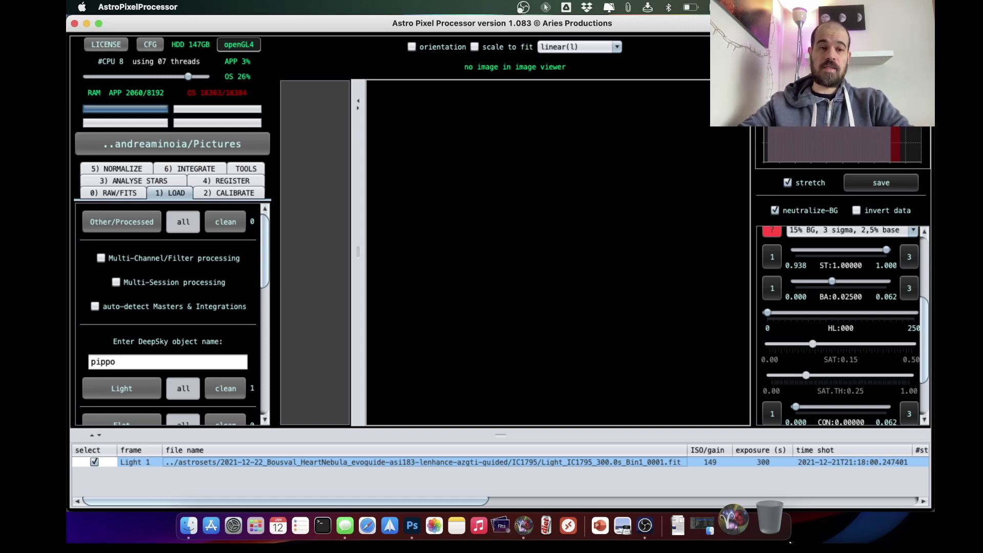
Display the IC1795 Light 1 frame in Astro Pixel Processor's image viewer.
{"action": "left_click", "coordinate": [706, 450]}
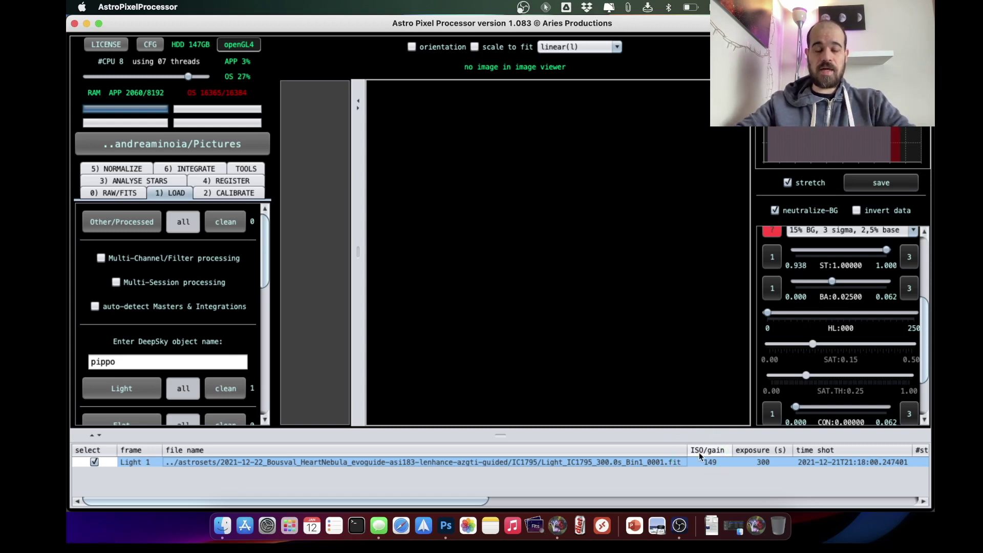
{"action": "double_click", "coordinate": [686, 458]}
Neutralize the green background, apply the '30% BG, 2 sigma, 0,0% base' stretch, and view debayer settings.
{"action": "left_click", "coordinate": [775, 211]}
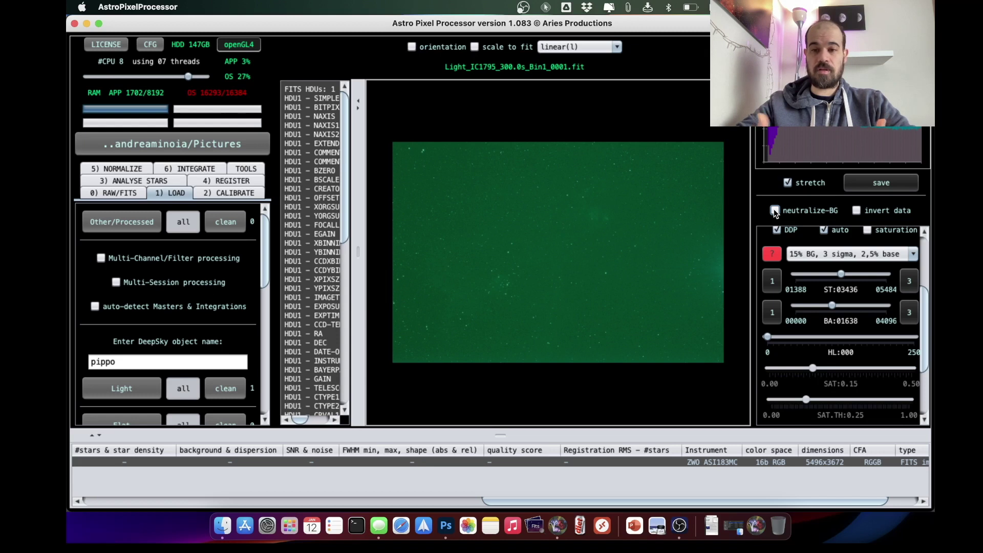
{"action": "left_click", "coordinate": [775, 210]}
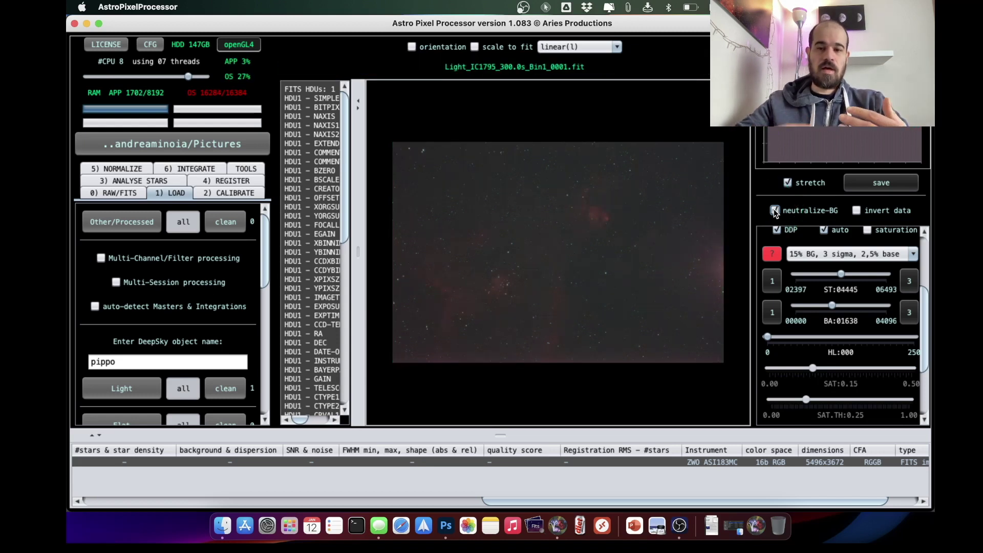
{"action": "left_click", "coordinate": [875, 269]}
{"action": "left_click", "coordinate": [874, 259]}
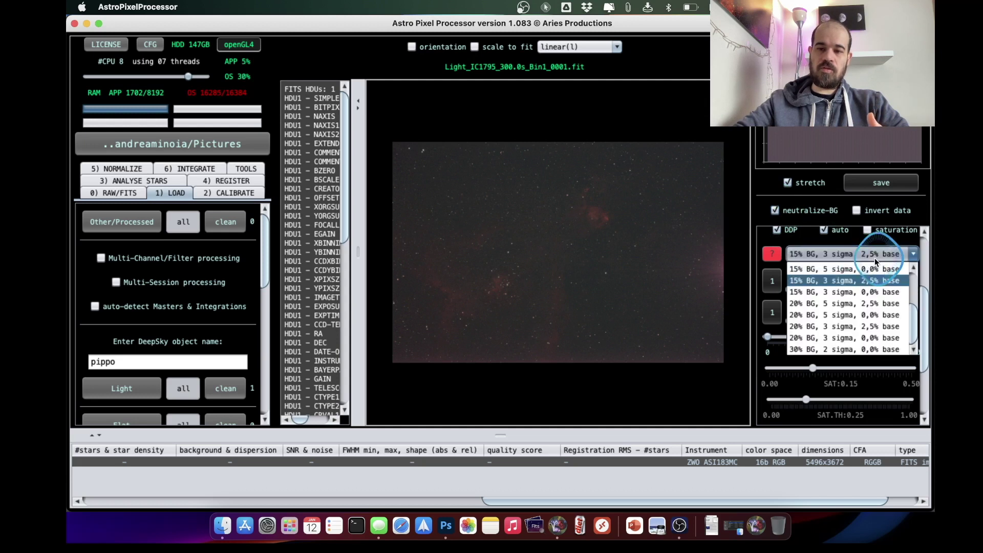
{"action": "left_click", "coordinate": [863, 349]}
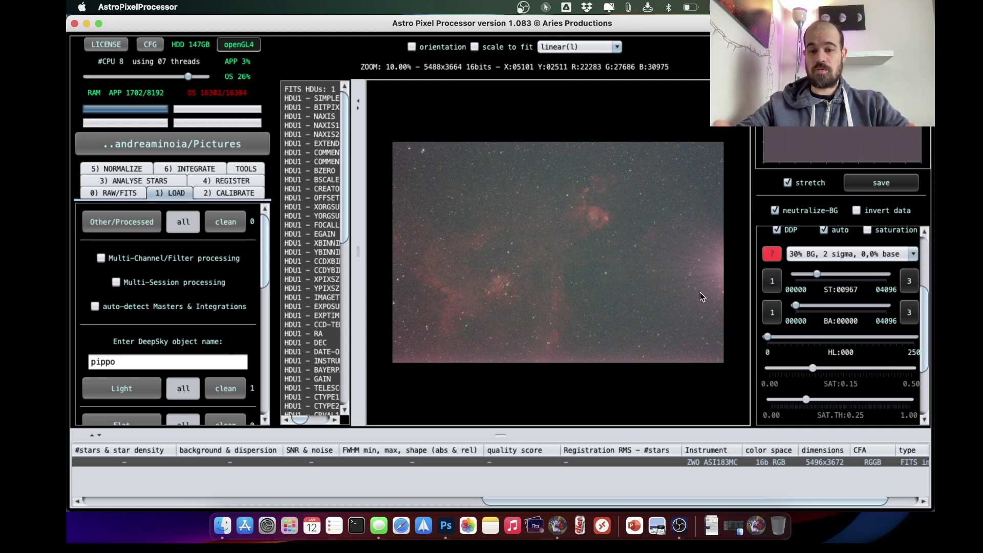
{"action": "left_click", "coordinate": [121, 196]}
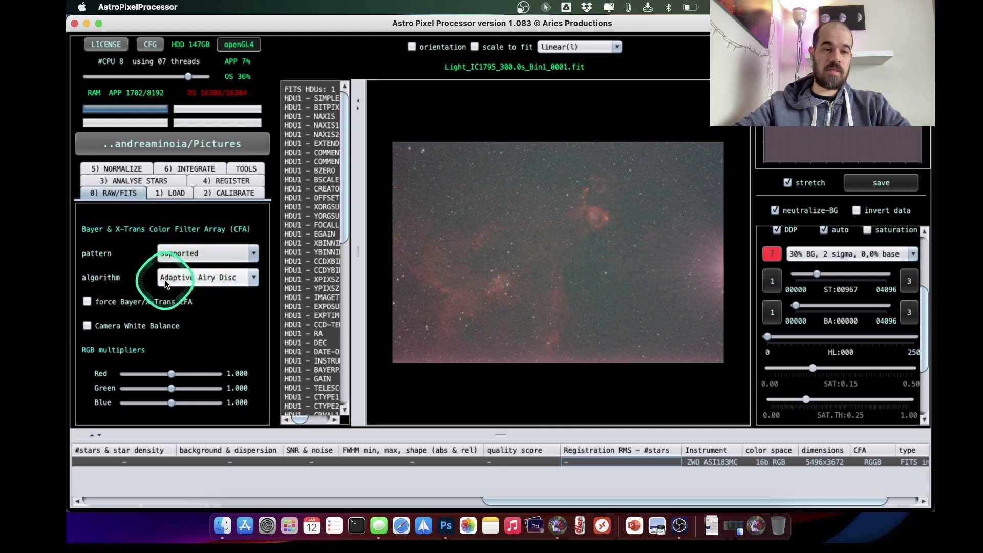
Review the Ha-OIII color and Ha-OIII extract Ha debayer algorithms, then minimize Astro Pixel Processor.
{"action": "left_click", "coordinate": [226, 279]}
{"action": "left_click_drag", "start_coordinate": [253, 318], "coordinate": [253, 333]}
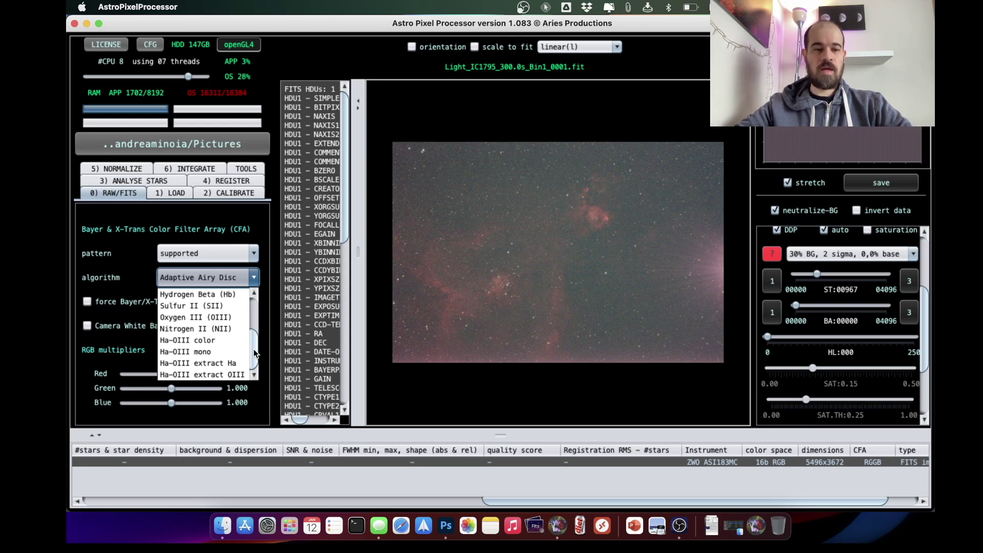
{"action": "left_click", "coordinate": [191, 342]}
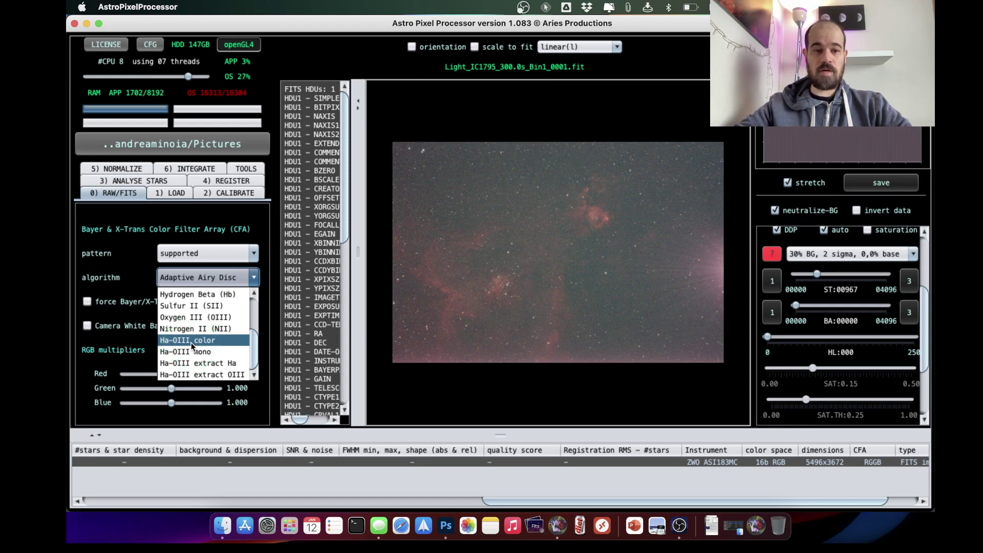
{"action": "left_click", "coordinate": [171, 363]}
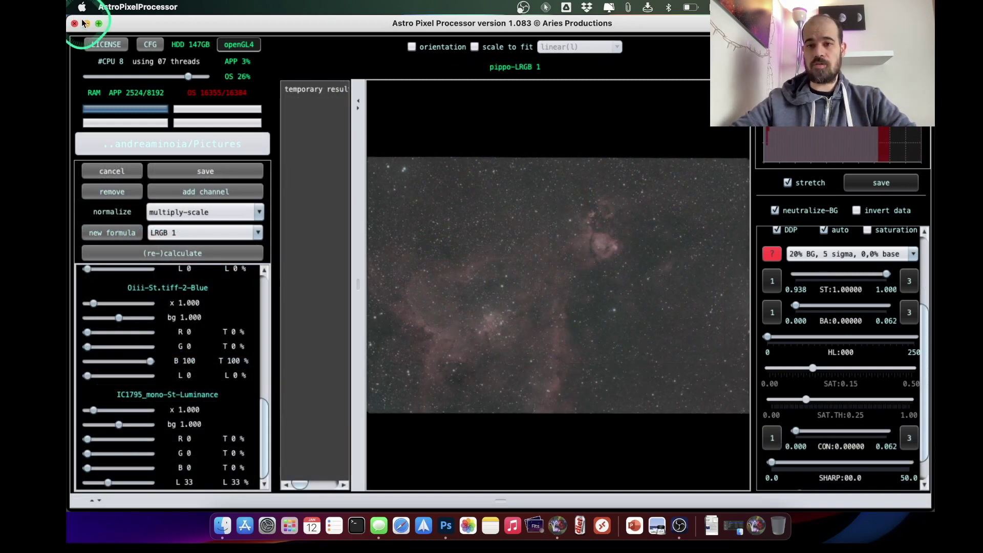
{"action": "left_click", "coordinate": [86, 23]}
{"action": "left_click", "coordinate": [467, 204]}
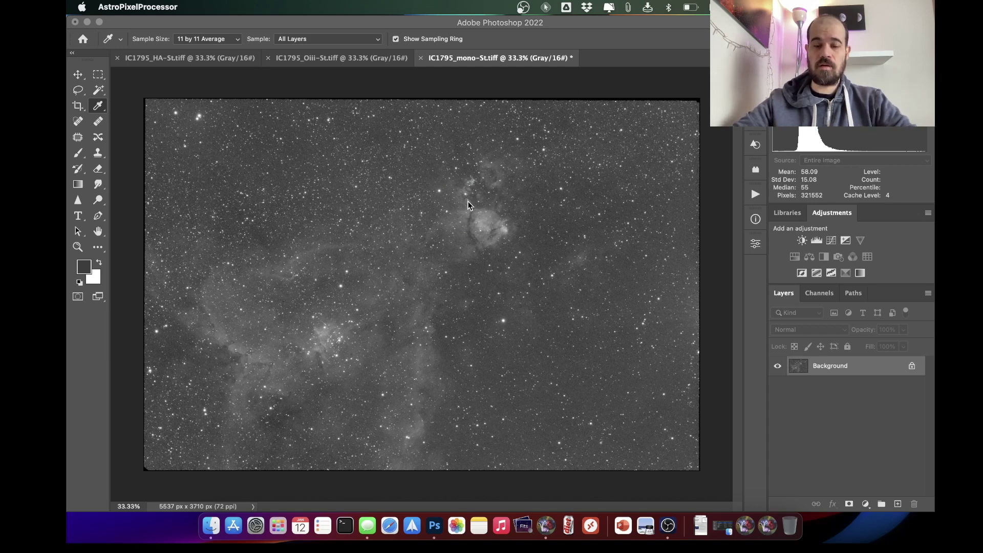
Switch to the IC1795_HA-St.tiff document and select the entire Ha image.
{"action": "left_click_drag", "start_coordinate": [268, 105], "coordinate": [213, 77]}
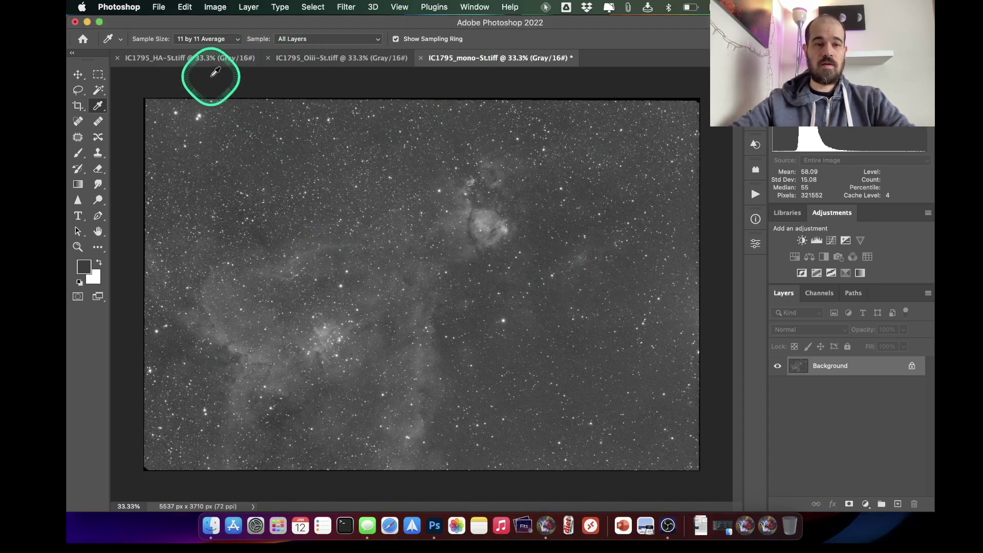
{"action": "left_click", "coordinate": [189, 58]}
{"action": "key", "text": "super+a"}
{"action": "left_click_drag", "start_coordinate": [480, 295], "coordinate": [333, 217]}
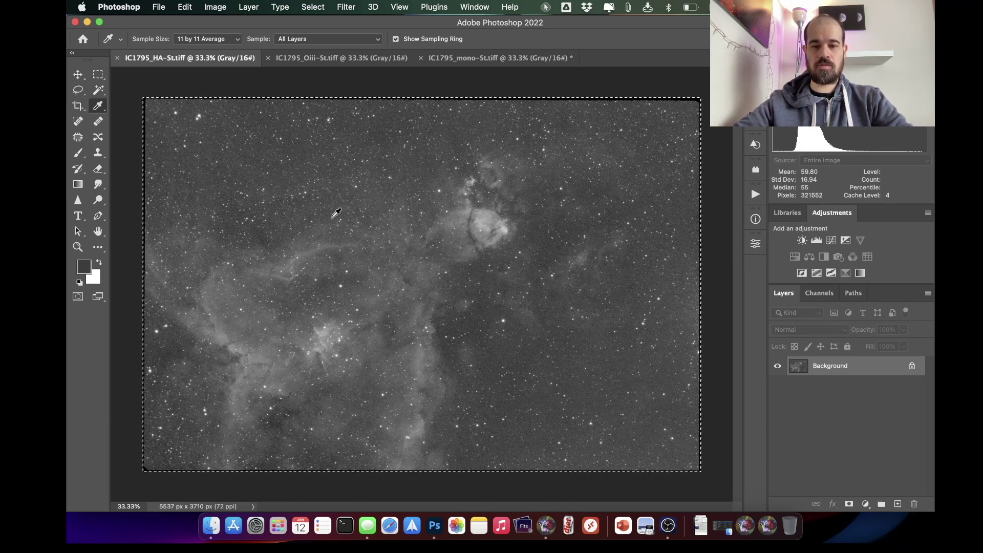
{"action": "left_click", "coordinate": [293, 182]}
{"action": "left_click_drag", "start_coordinate": [293, 182], "coordinate": [295, 192]}
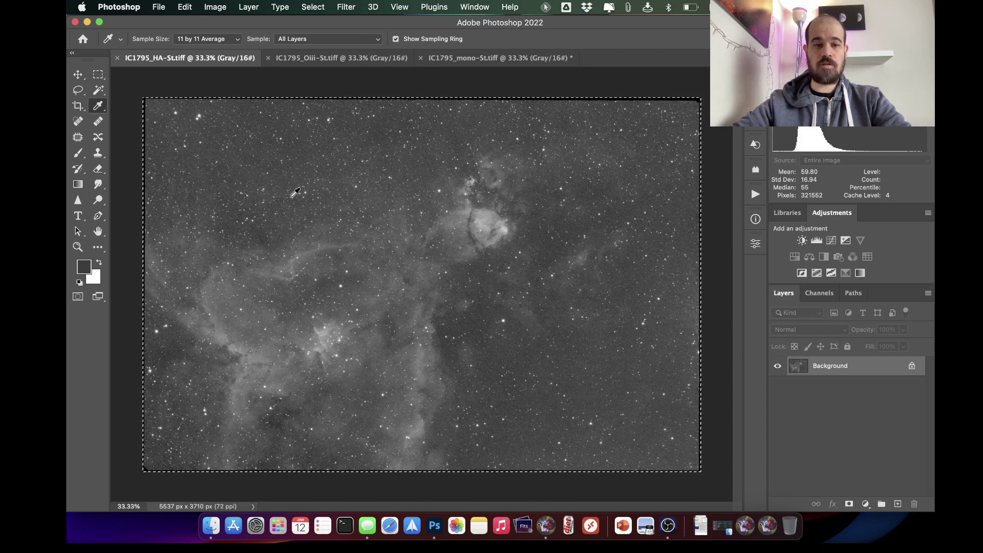
{"action": "left_click", "coordinate": [155, 7]}
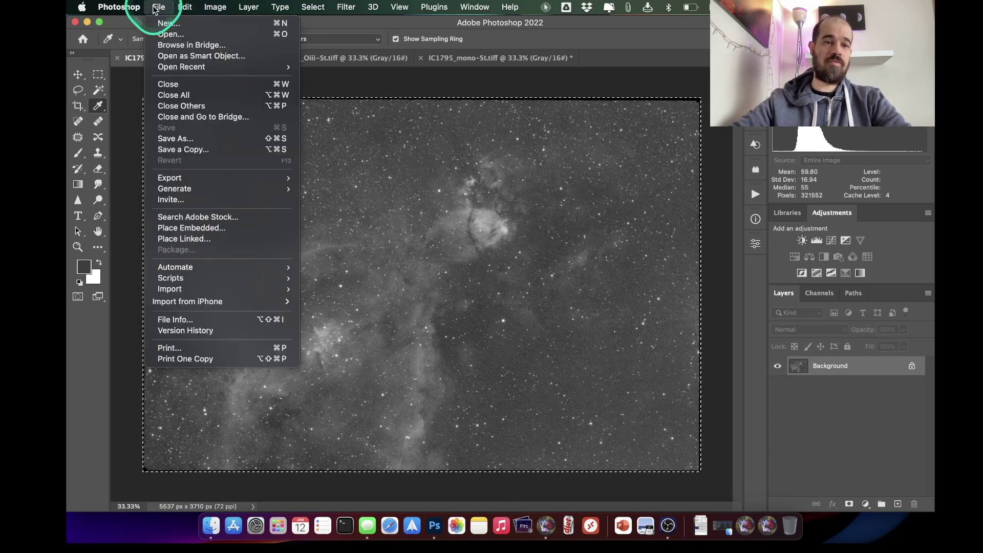
Create Untitled-1 at the clipboard size of 5537 × 3710 px, 16-bit RGB Color, black background.
{"action": "left_click", "coordinate": [163, 21]}
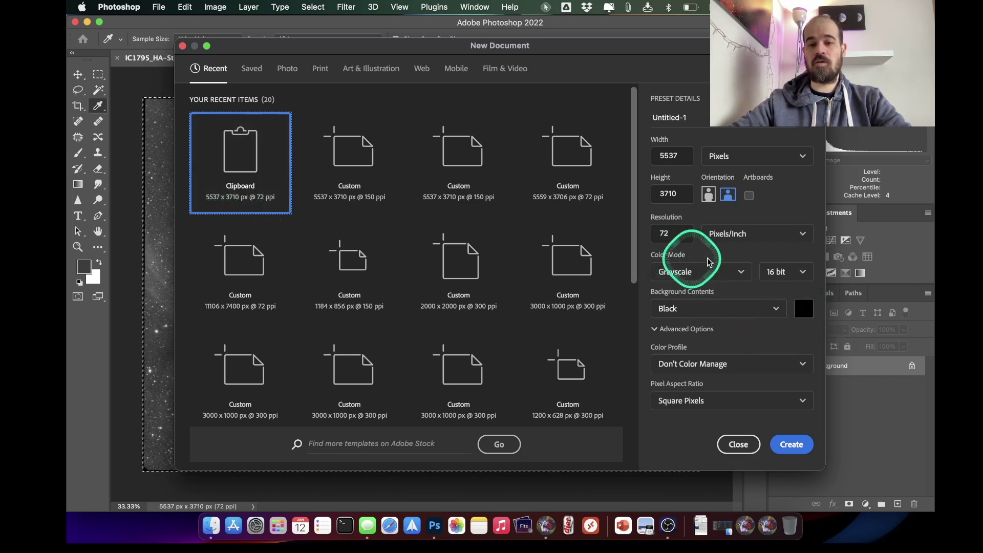
{"action": "left_click", "coordinate": [711, 271]}
{"action": "left_click", "coordinate": [685, 334]}
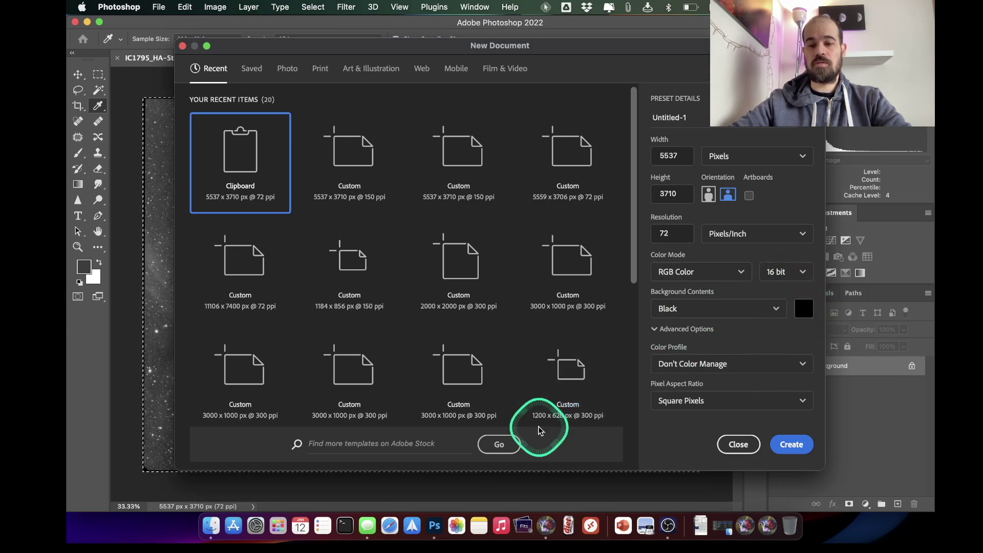
{"action": "left_click", "coordinate": [791, 446]}
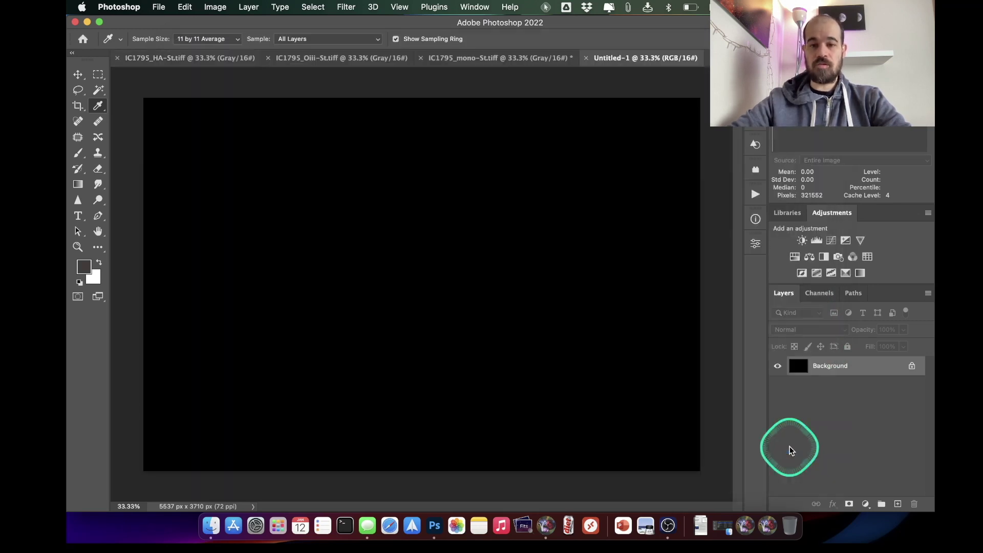
Paste the Ha image into Untitled-1's Red channel and view all channels together.
{"action": "left_click", "coordinate": [523, 58]}
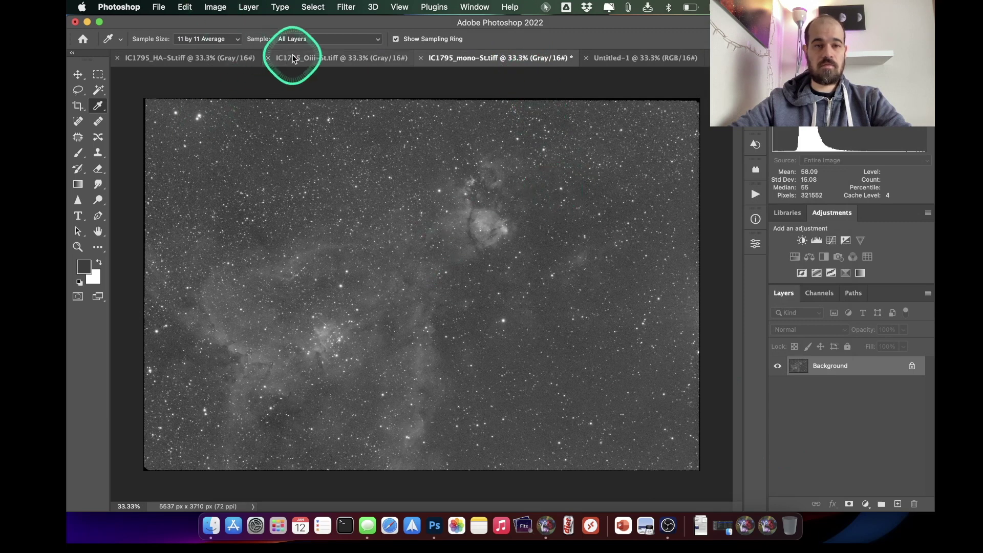
{"action": "left_click", "coordinate": [215, 57]}
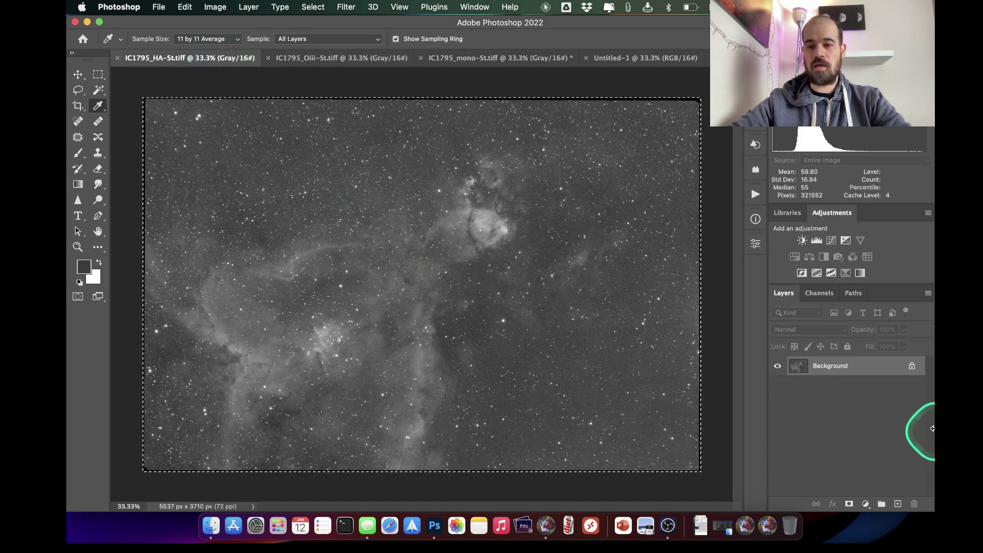
{"action": "left_click", "coordinate": [831, 296]}
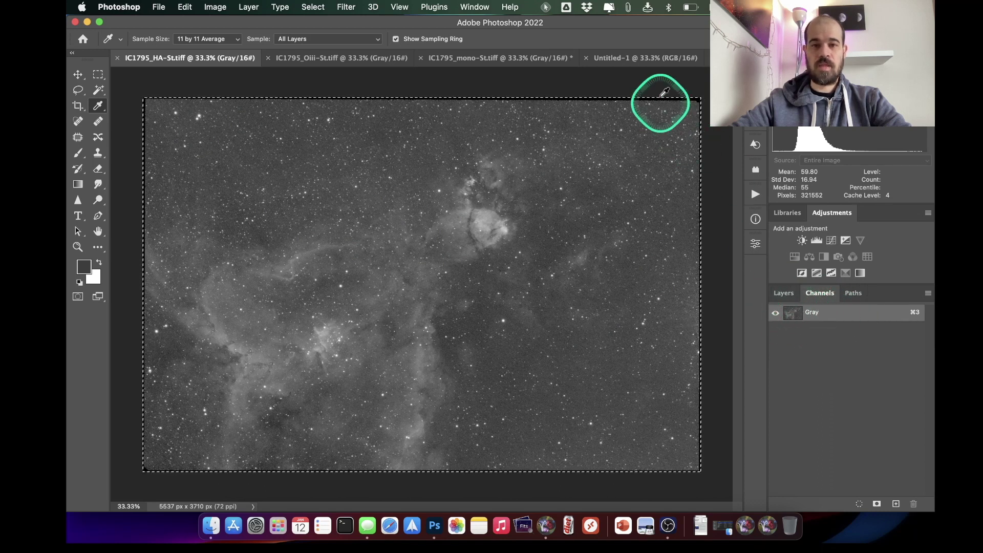
{"action": "left_click", "coordinate": [649, 59]}
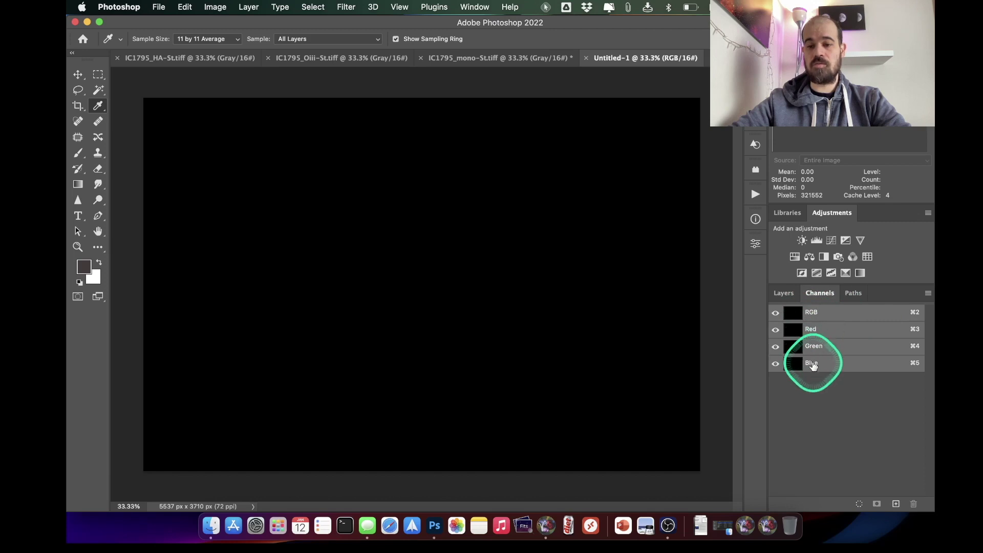
{"action": "left_click", "coordinate": [818, 335]}
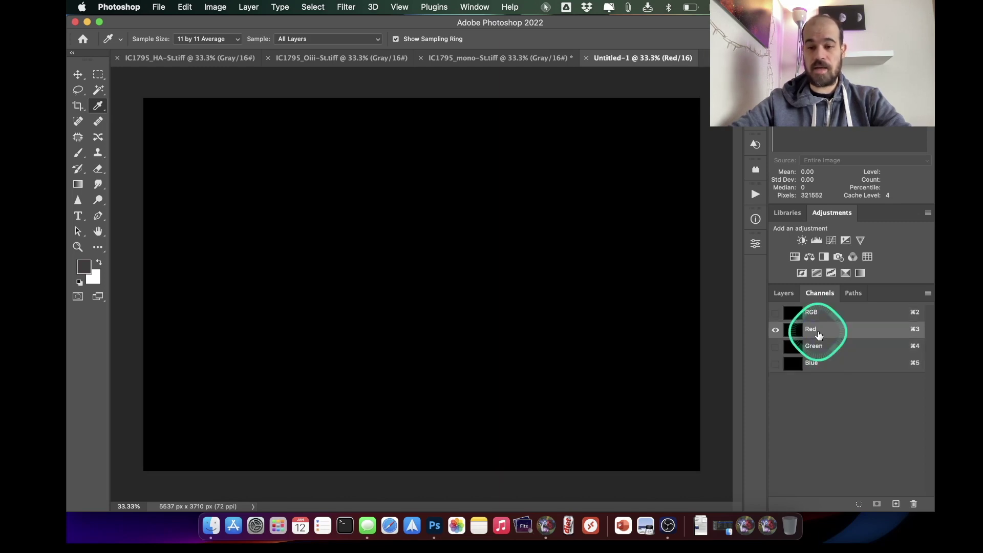
{"action": "left_click", "coordinate": [221, 59]}
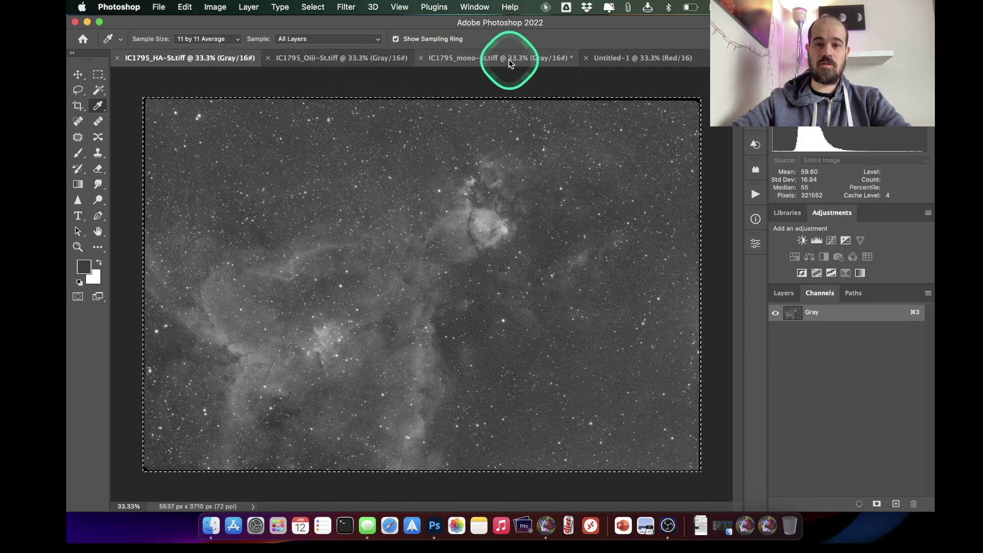
{"action": "left_click", "coordinate": [652, 60]}
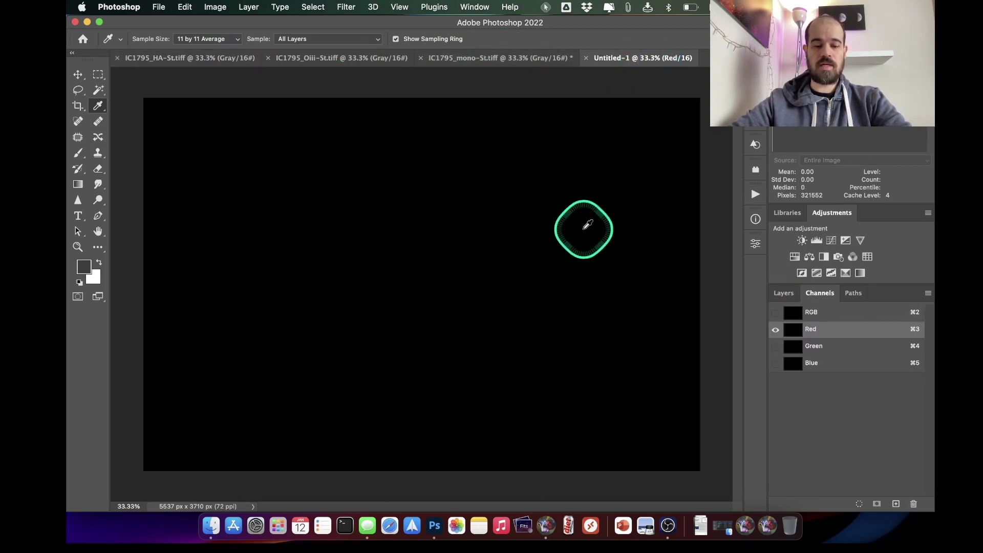
{"action": "key", "text": "super+v"}
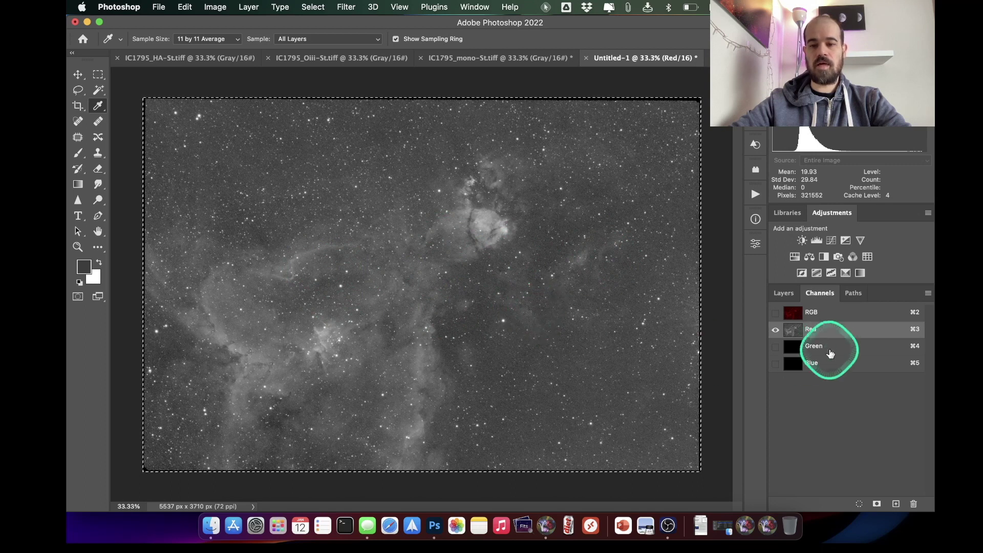
{"action": "left_click", "coordinate": [775, 313]}
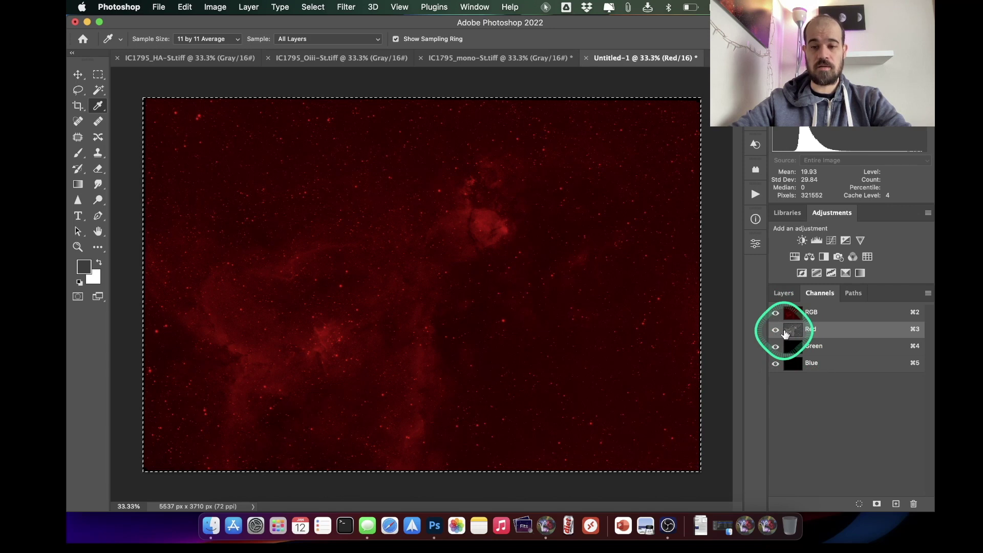
Paste the IC1795_Oiii-St.tiff image into the Green and Blue channels and show the RGB composite.
{"action": "left_click", "coordinate": [791, 354]}
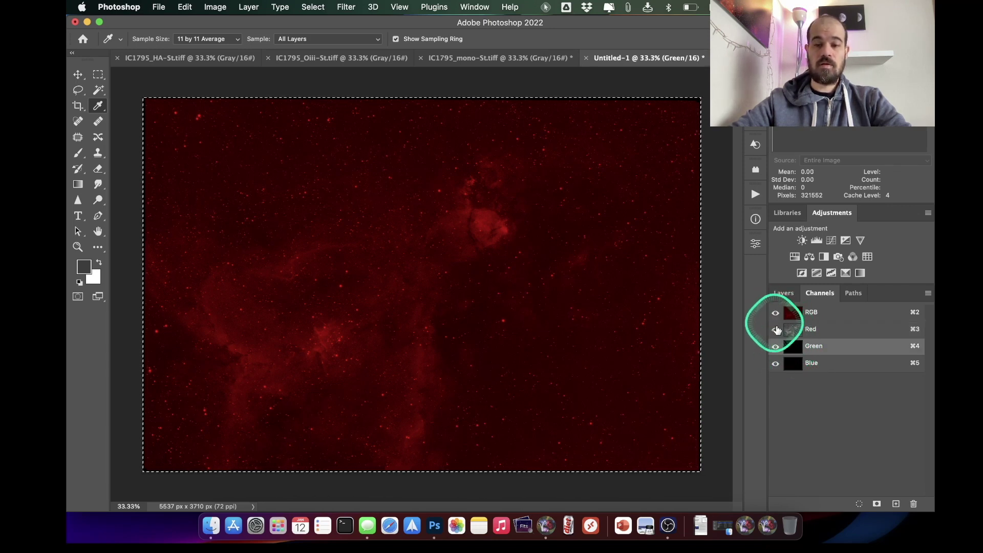
{"action": "left_click", "coordinate": [776, 327]}
{"action": "left_click", "coordinate": [776, 364]}
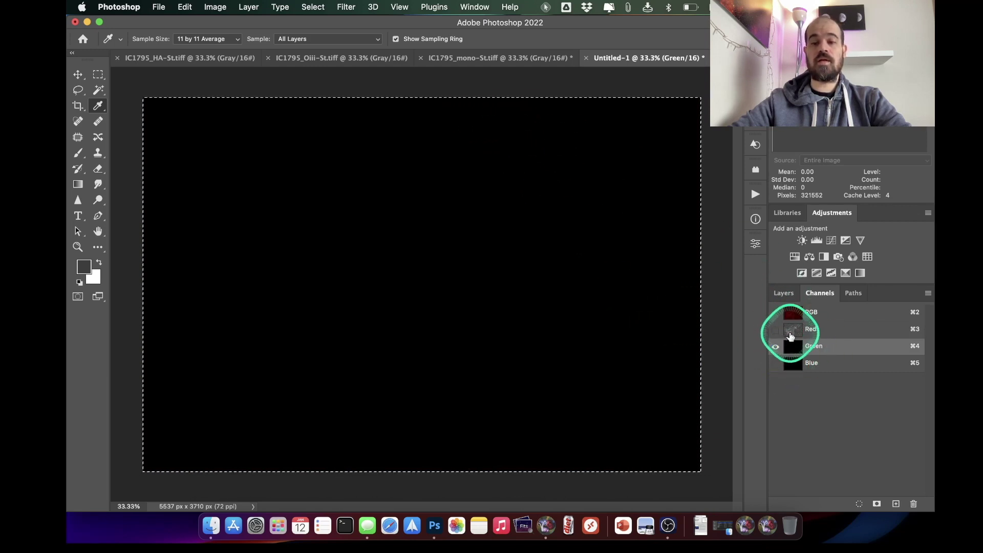
{"action": "left_click", "coordinate": [331, 58]}
{"action": "left_click", "coordinate": [389, 200]}
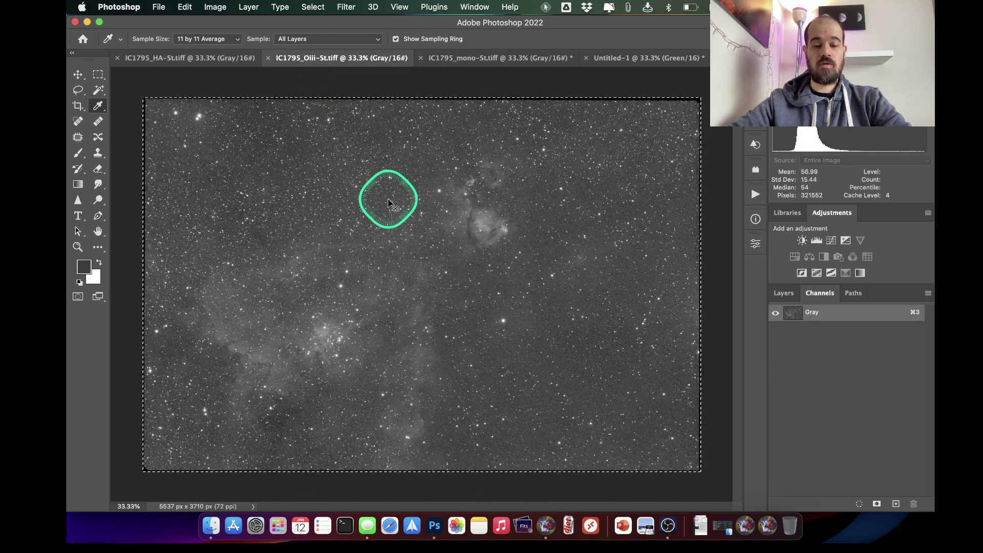
{"action": "left_click", "coordinate": [631, 62]}
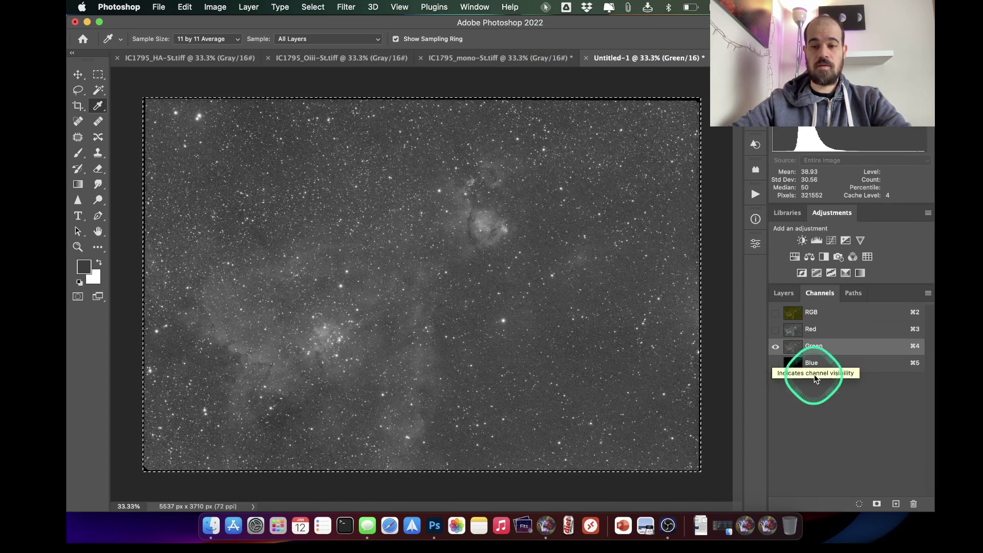
{"action": "left_click", "coordinate": [814, 364]}
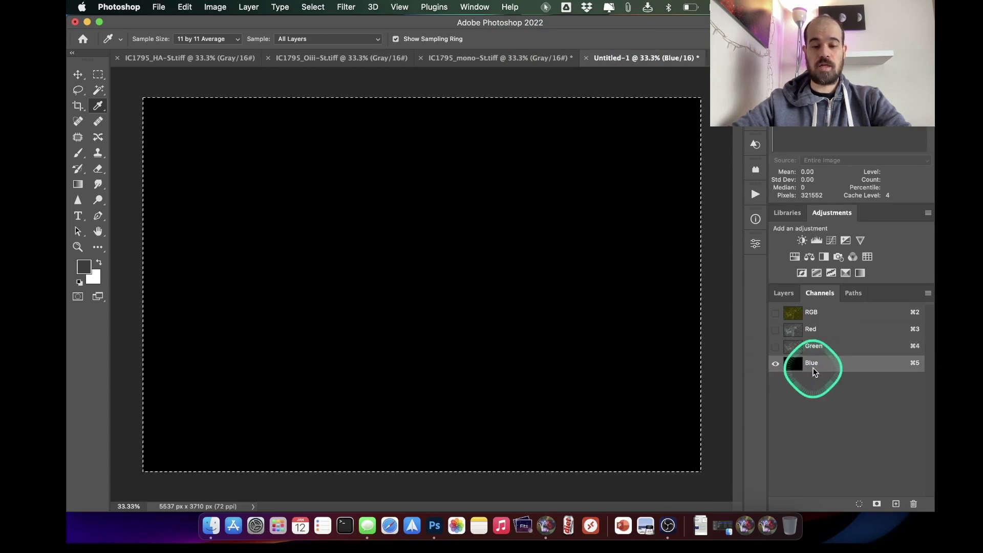
{"action": "key", "text": "super+v"}
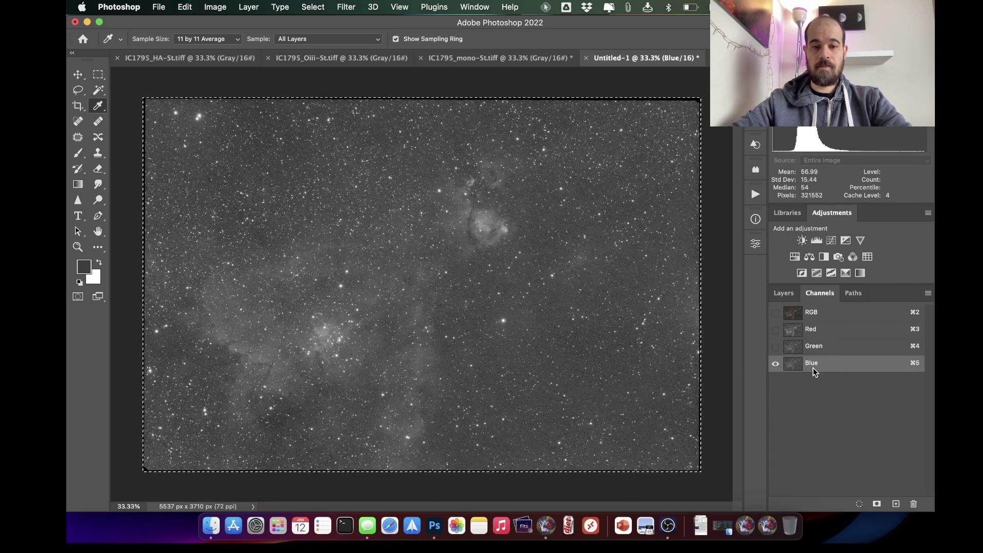
{"action": "left_click", "coordinate": [776, 313]}
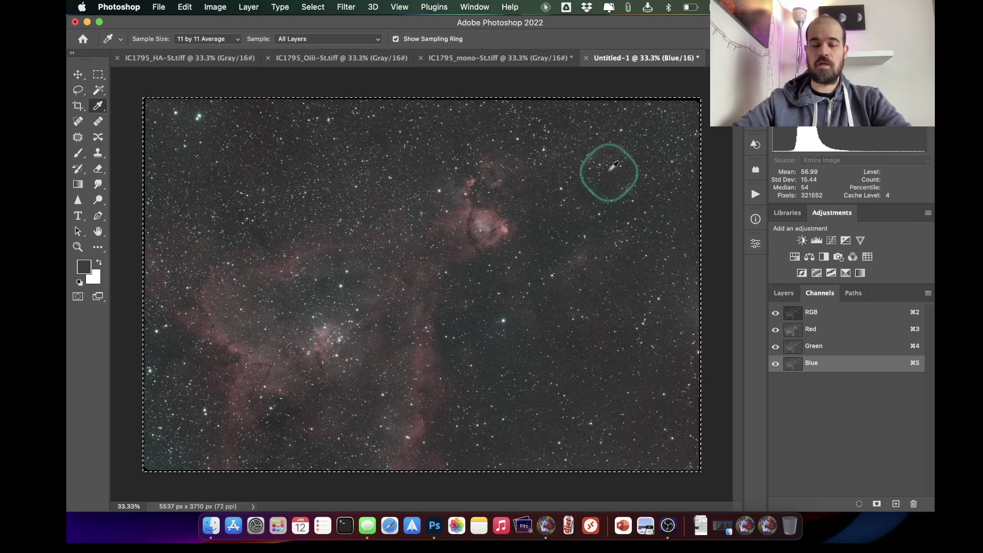
{"action": "left_click", "coordinate": [159, 7]}
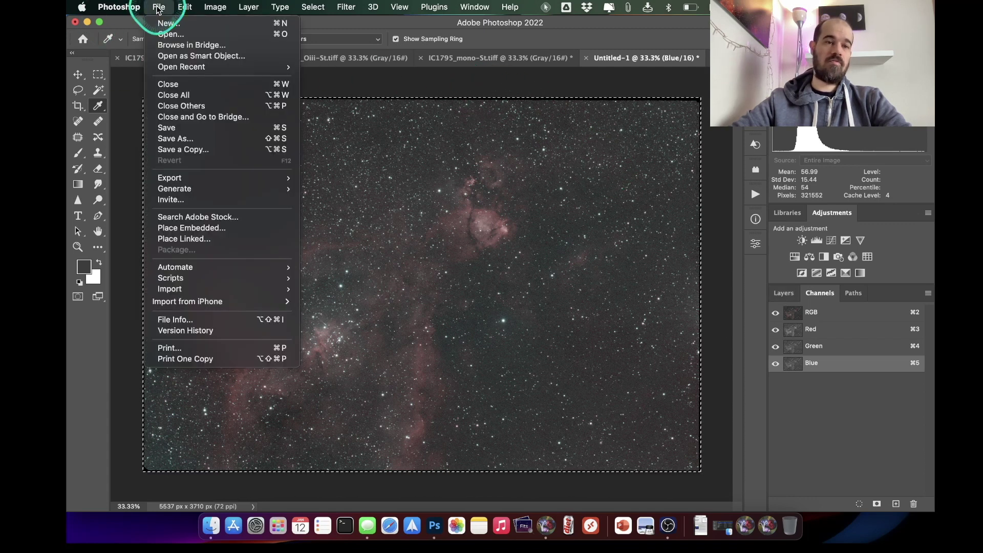
Create Untitled-2 from the Clipboard preset: 5537 × 3710 px, 16-bit RGB Color, black background.
{"action": "left_click", "coordinate": [161, 22]}
{"action": "left_click", "coordinate": [251, 157]}
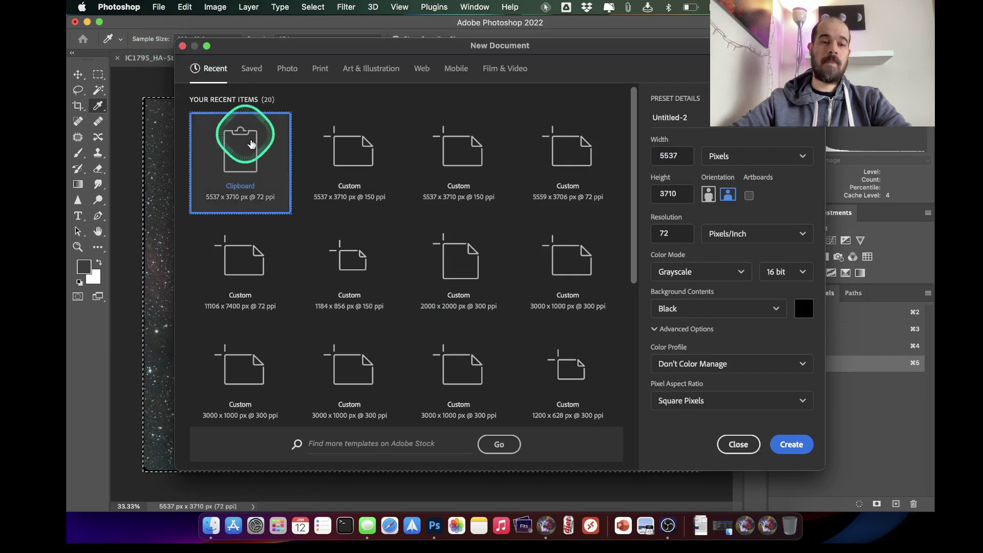
{"action": "left_click", "coordinate": [702, 272]}
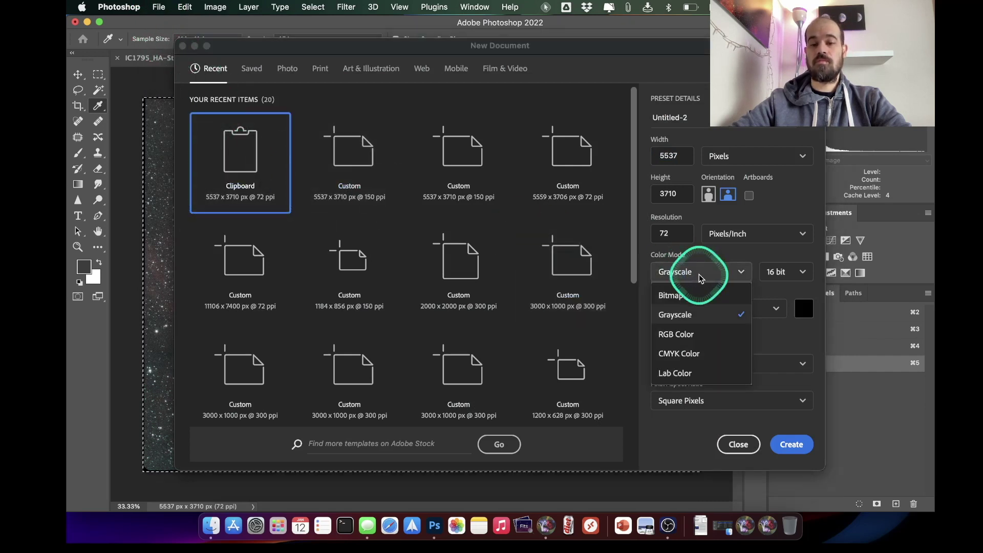
{"action": "left_click", "coordinate": [696, 334]}
{"action": "left_click", "coordinate": [778, 272]}
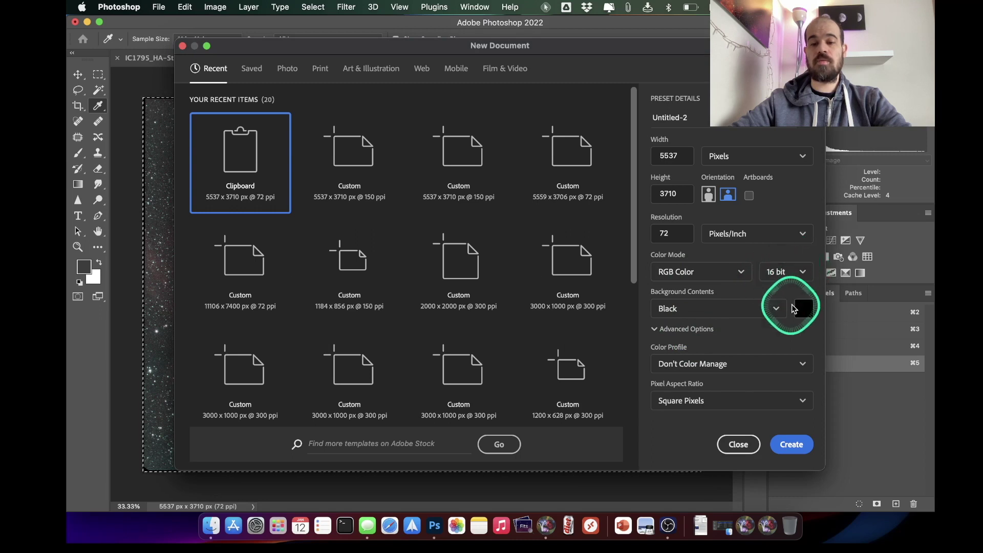
{"action": "left_click", "coordinate": [796, 449]}
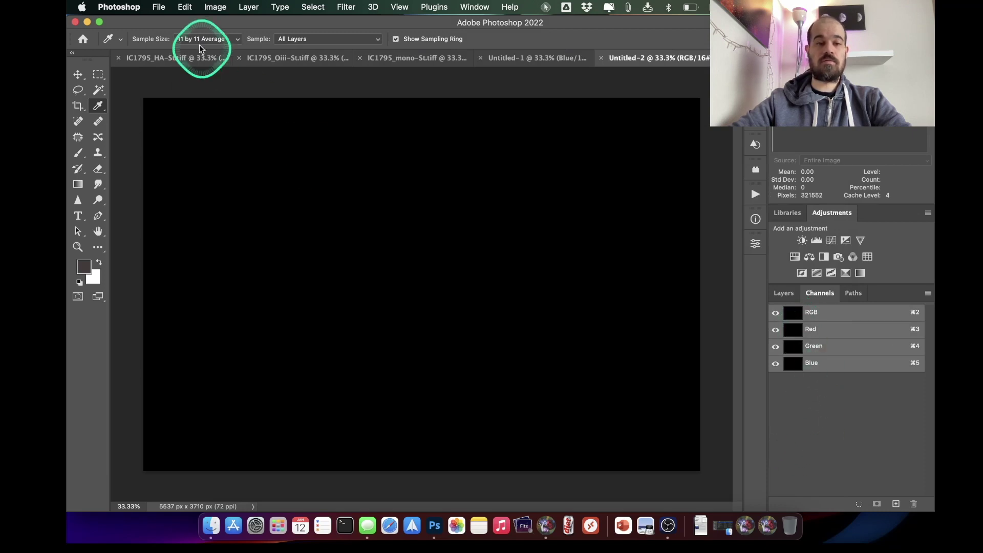
Paste the Ha image into both the Red and Green channels of Untitled-2.
{"action": "left_click", "coordinate": [149, 57]}
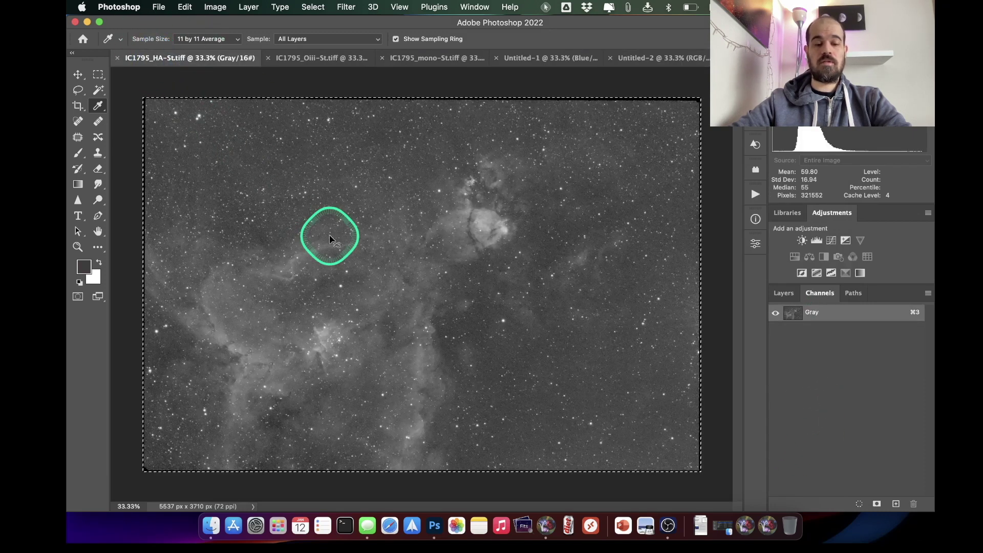
{"action": "left_click", "coordinate": [626, 59]}
{"action": "left_click", "coordinate": [801, 330]}
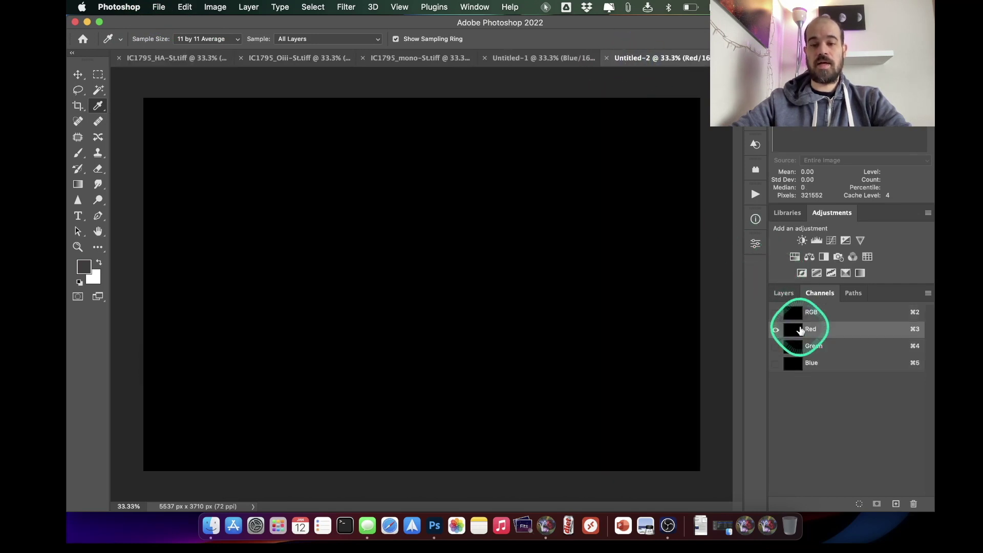
{"action": "key", "text": "super+v"}
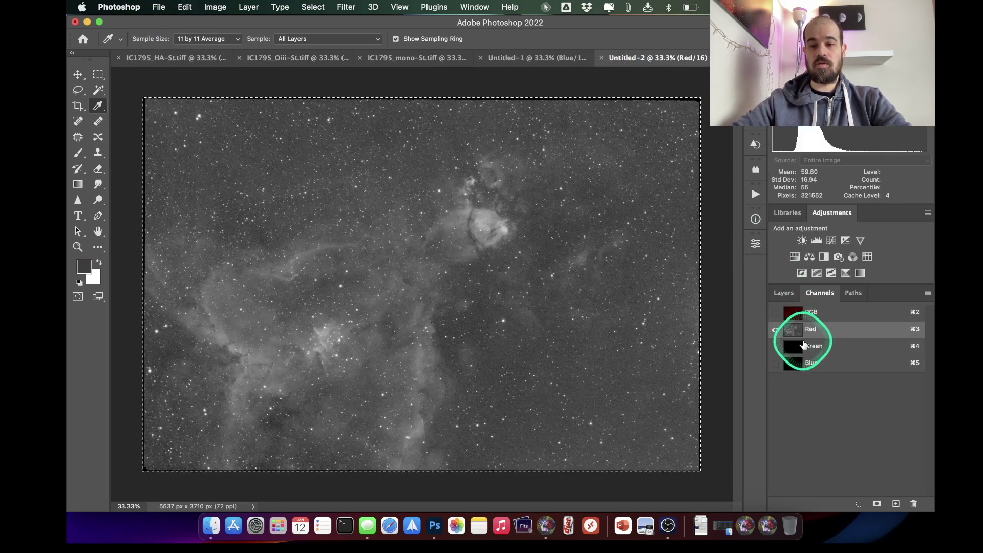
{"action": "left_click", "coordinate": [803, 348]}
{"action": "key", "text": "super+v"}
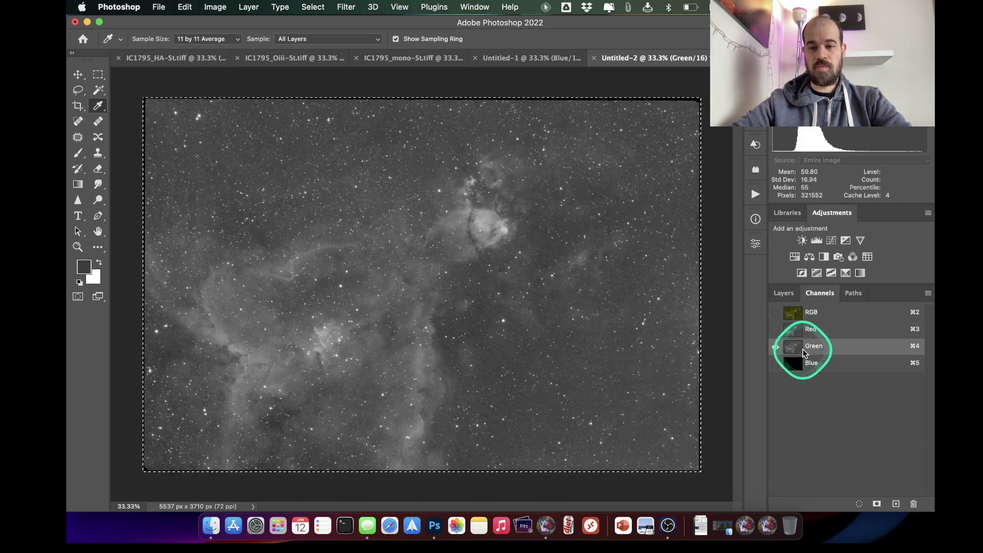
Paste the Oiii image into the Blue channel and compare the greenish composite with Untitled-1.
{"action": "left_click", "coordinate": [307, 58]}
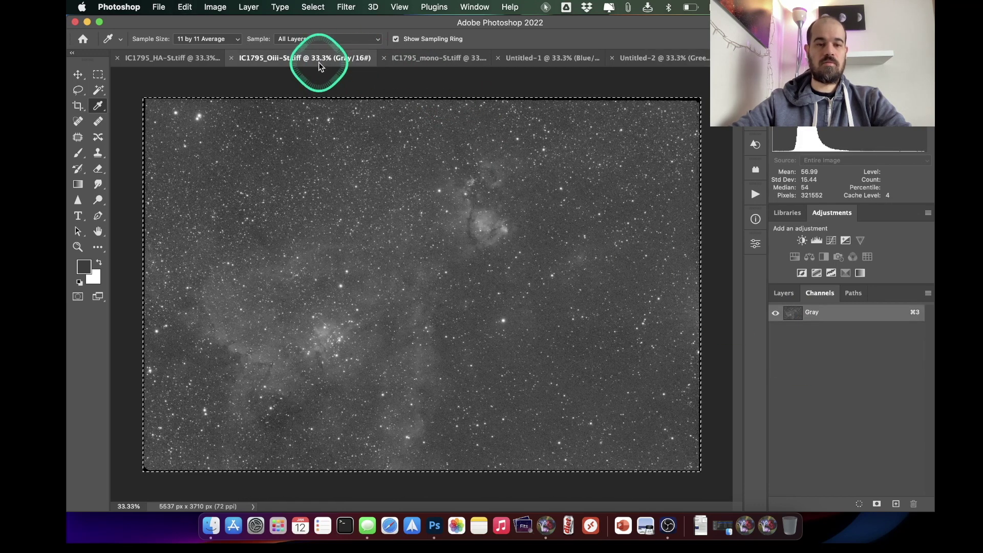
{"action": "left_click_drag", "start_coordinate": [355, 135], "coordinate": [579, 61]}
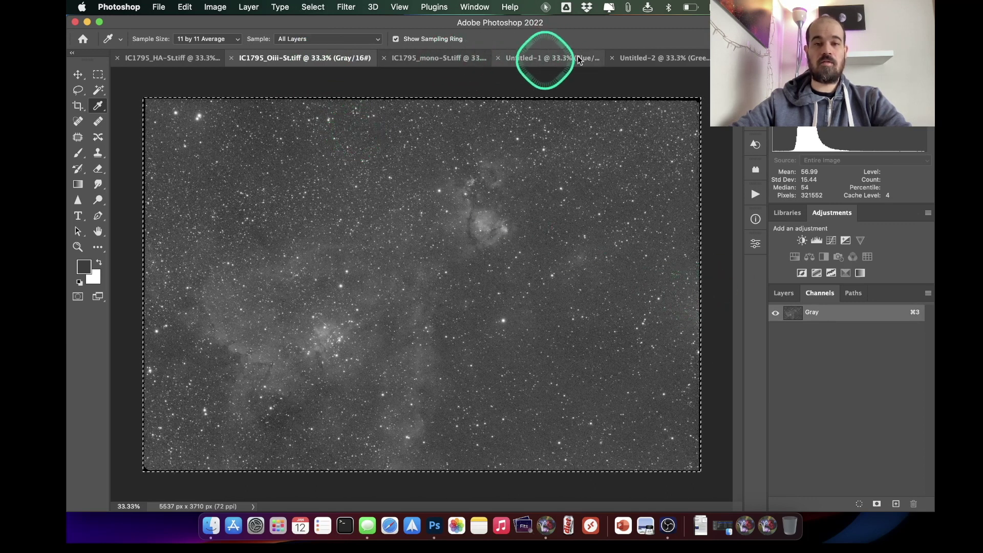
{"action": "left_click", "coordinate": [633, 57]}
{"action": "left_click", "coordinate": [790, 362]}
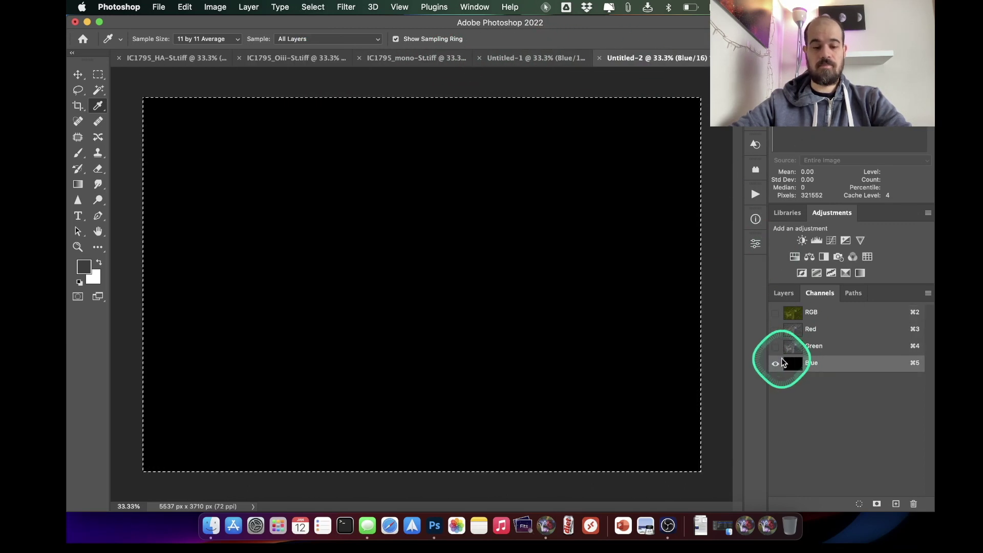
{"action": "key", "text": "cmd+v"}
{"action": "left_click", "coordinate": [775, 314]}
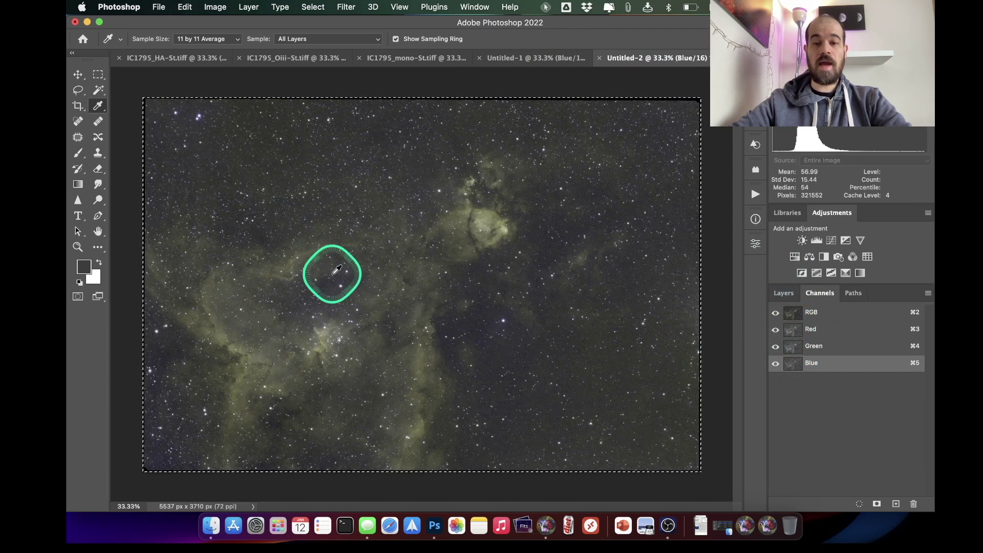
{"action": "left_click", "coordinate": [530, 59]}
{"action": "key", "text": "ctrl+Tab"}
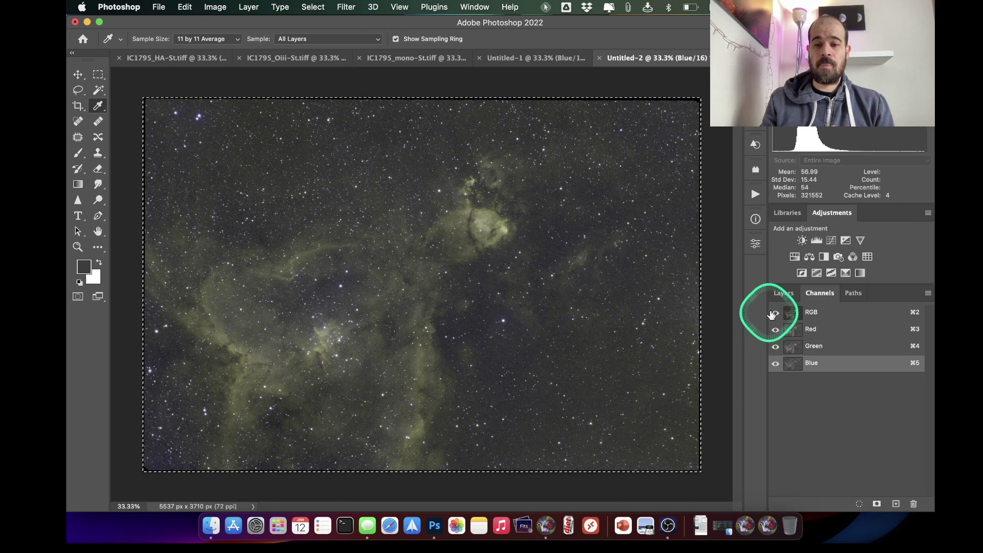
{"action": "left_click", "coordinate": [784, 293]}
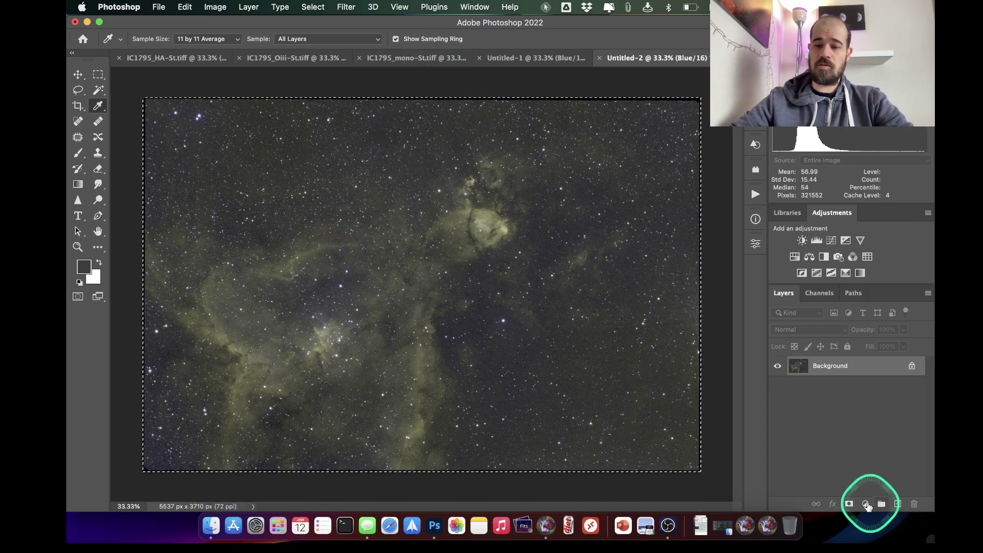
Add a new Layer 1 to Untitled-2 holding the copied IC1795_mono-St.tiff luminance image.
{"action": "left_click", "coordinate": [899, 504]}
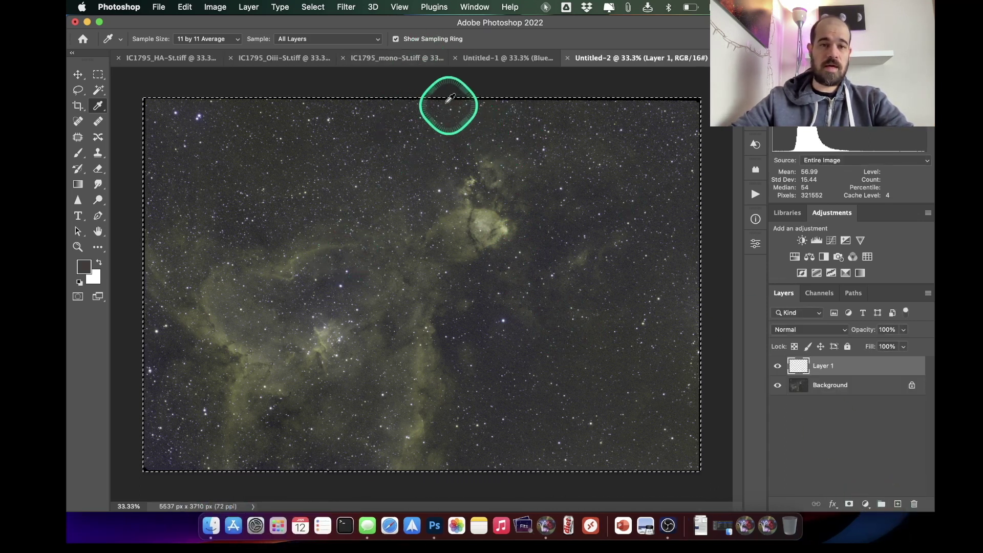
{"action": "left_click", "coordinate": [408, 58]}
{"action": "left_click", "coordinate": [417, 171]}
{"action": "key", "text": "super+a"}
{"action": "left_click_drag", "start_coordinate": [638, 43], "coordinate": [804, 499]}
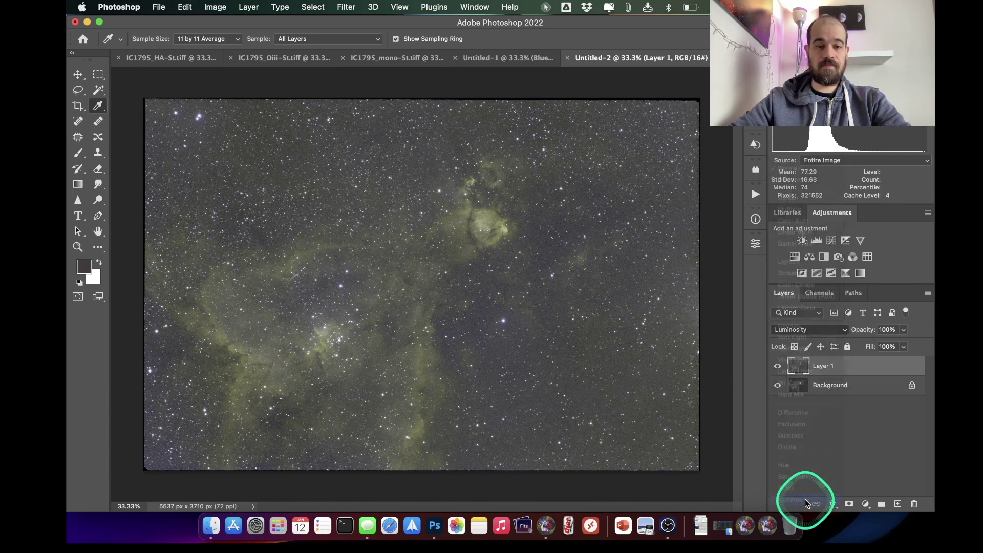
Blend Layer 1 in Luminosity mode at 50% opacity, comparing it toggled on and off.
{"action": "left_click", "coordinate": [778, 363]}
{"action": "left_click", "coordinate": [779, 365]}
{"action": "left_click", "coordinate": [779, 366]}
{"action": "left_click", "coordinate": [778, 366]}
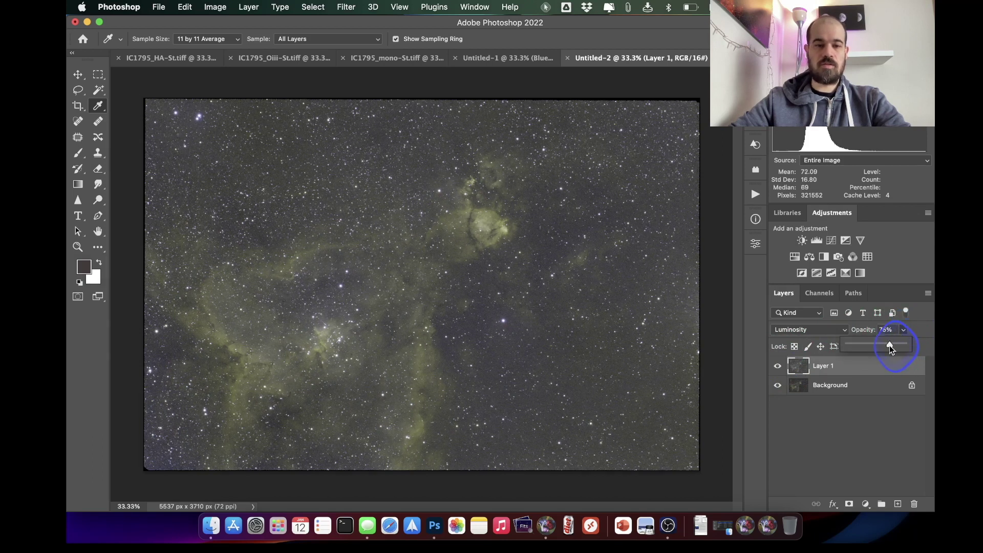
{"action": "left_click_drag", "start_coordinate": [855, 347], "coordinate": [860, 347]}
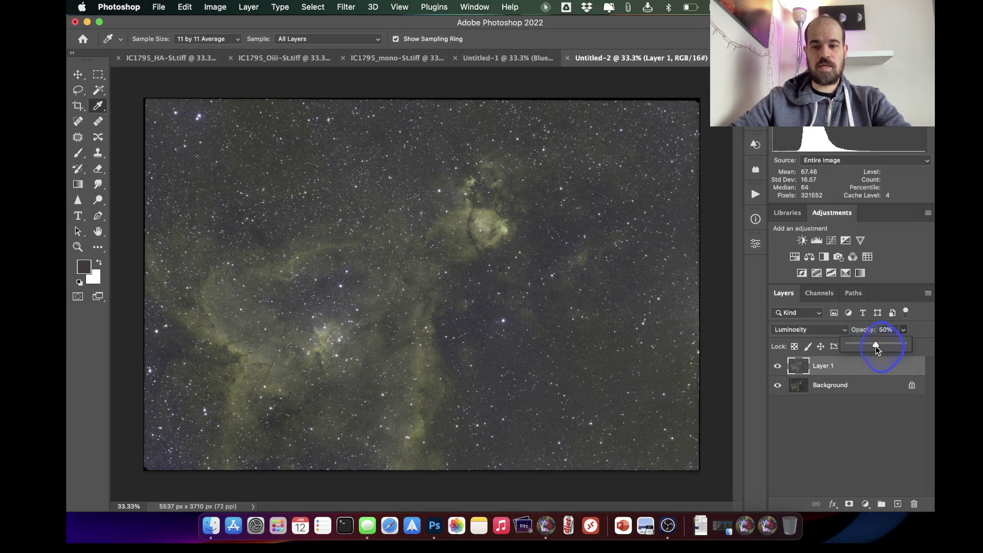
{"action": "left_click", "coordinate": [859, 413]}
Stamp all visible layers into a new merged Layer 2 and select it.
{"action": "left_click", "coordinate": [855, 365]}
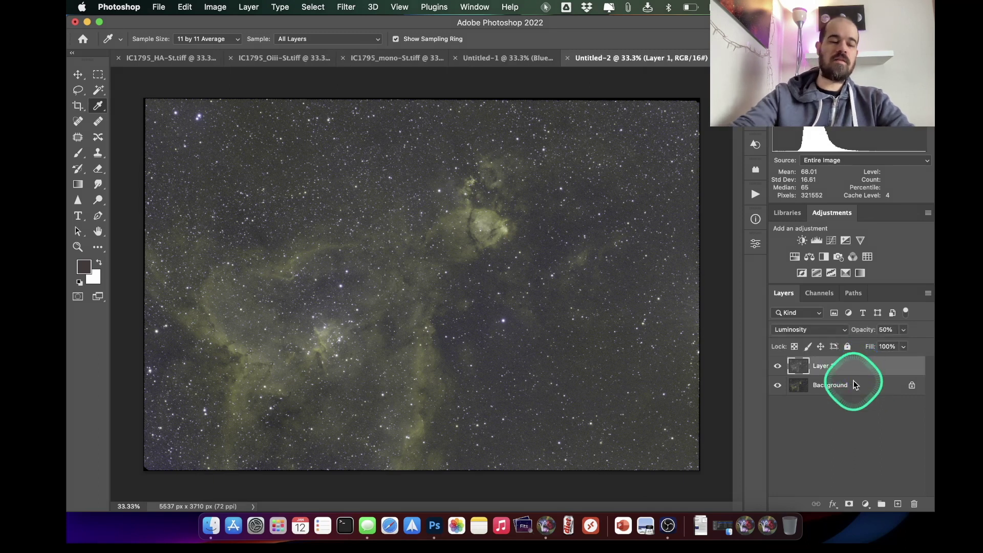
{"action": "key", "text": "super+alt+shift+e"}
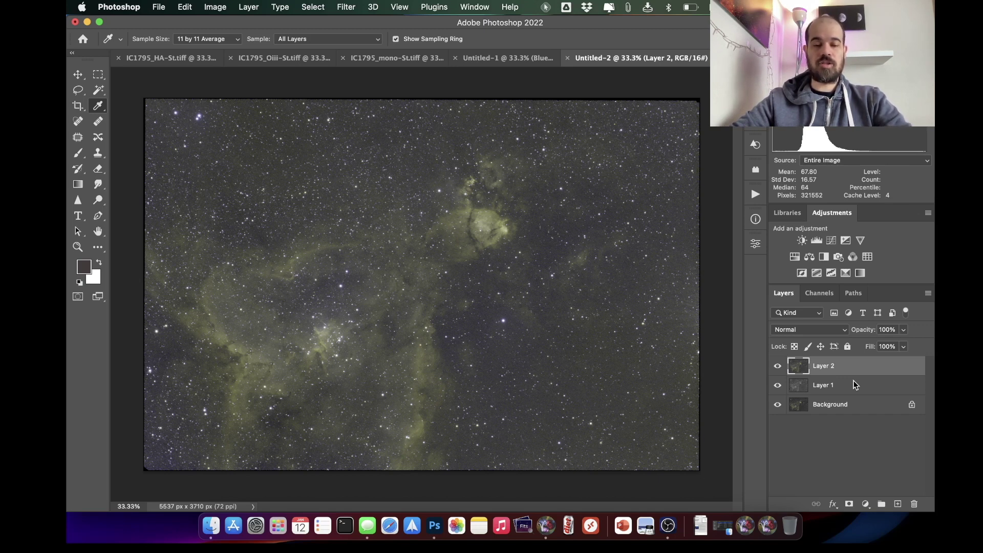
{"action": "left_click_drag", "start_coordinate": [832, 384], "coordinate": [820, 373]}
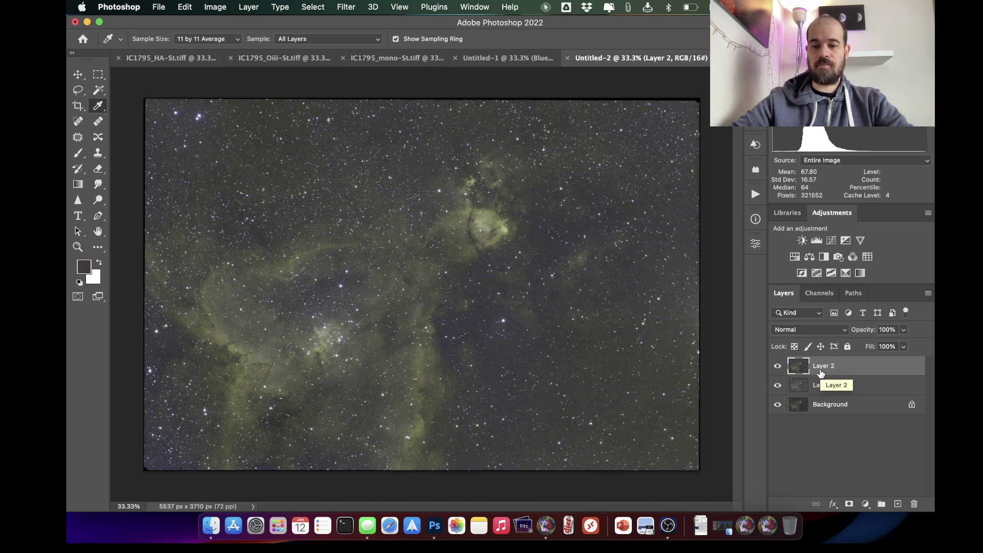
{"action": "left_click", "coordinate": [818, 370]}
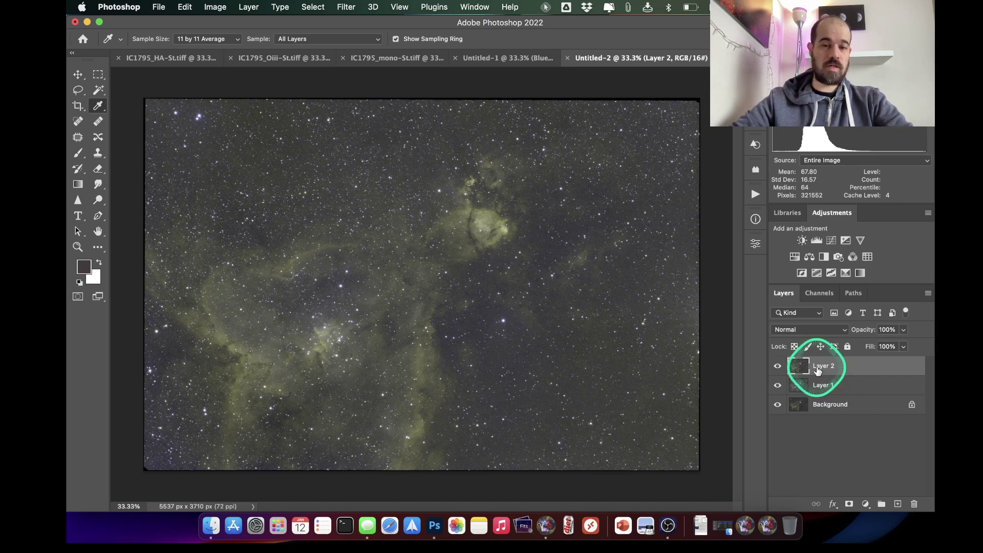
Apply Dust & Scratches to Layer 2 with Radius 9 and Threshold 12.
{"action": "left_click", "coordinate": [346, 7]}
{"action": "mouse_move", "coordinate": [413, 193]}
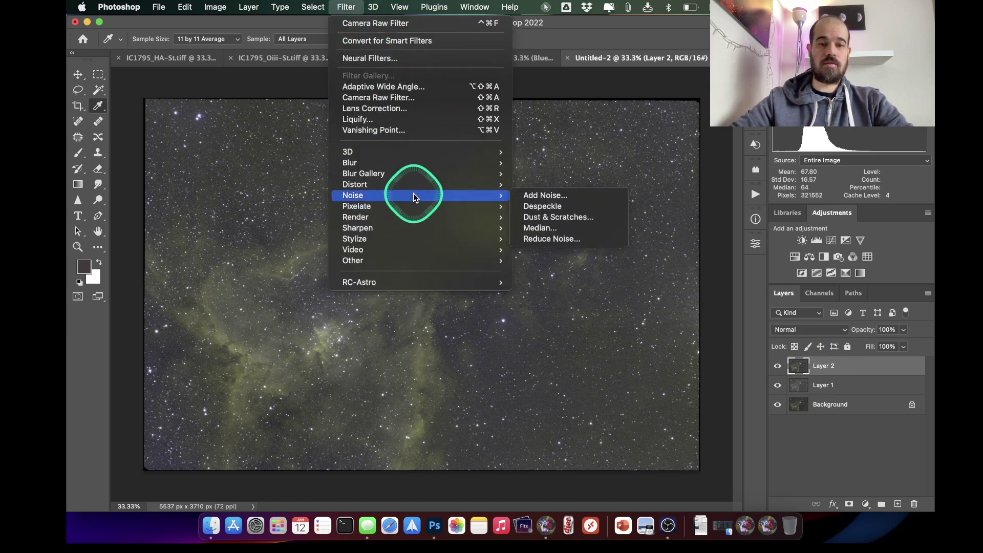
{"action": "left_click", "coordinate": [560, 218]}
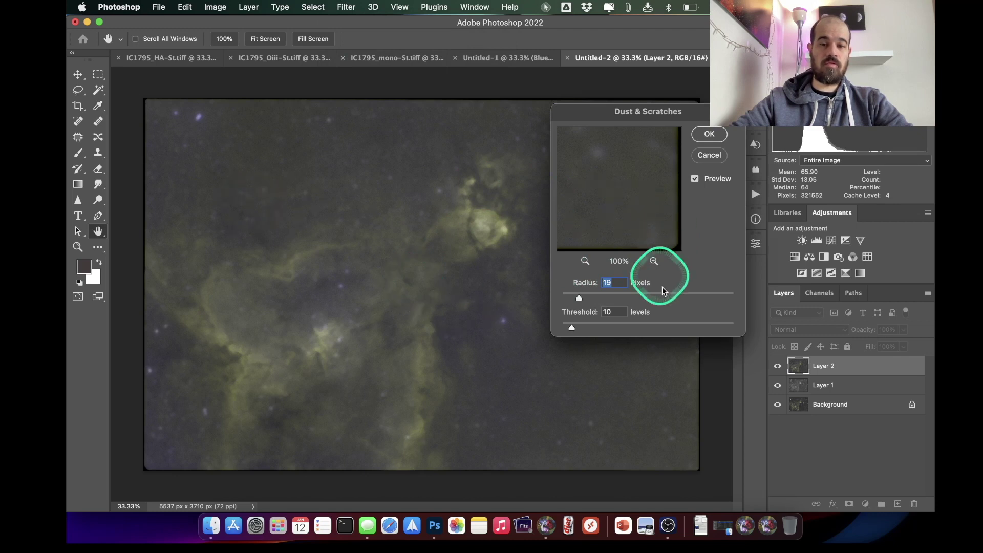
{"action": "mouse_move", "coordinate": [577, 300]}
{"action": "left_mouse_down"}
{"action": "mouse_move", "coordinate": [568, 328]}
{"action": "mouse_move", "coordinate": [568, 295]}
{"action": "left_mouse_up"}
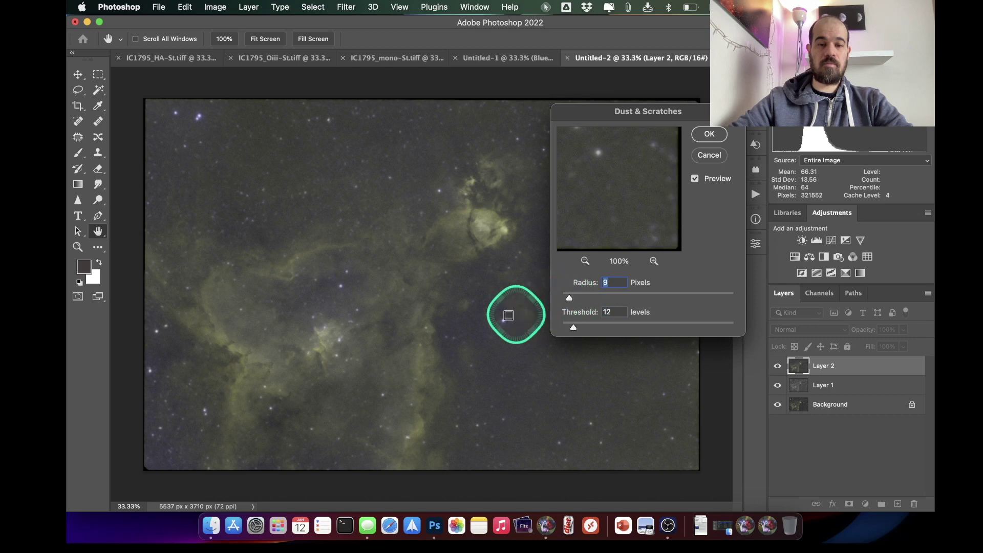
{"action": "left_click", "coordinate": [708, 134]}
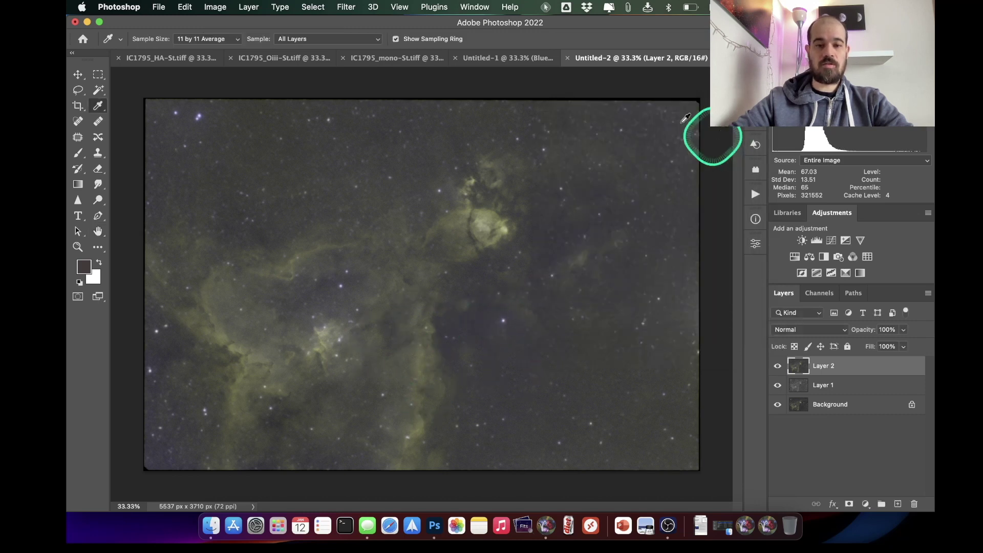
Apply a 2.0 px Gaussian Blur to Layer 2 and place it in new Group 1.
{"action": "left_click", "coordinate": [341, 8]}
{"action": "left_click", "coordinate": [391, 162]}
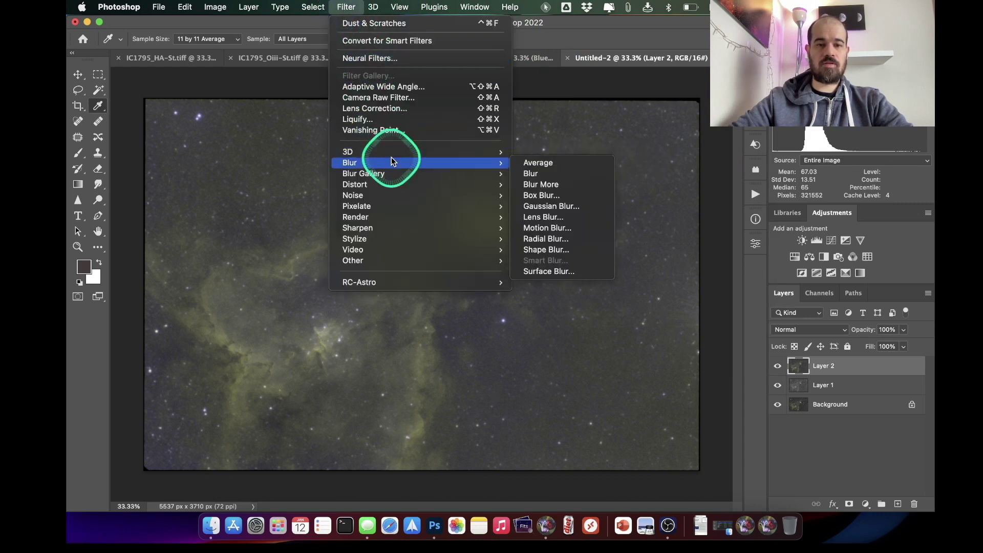
{"action": "left_click", "coordinate": [572, 205]}
{"action": "left_click", "coordinate": [628, 203]}
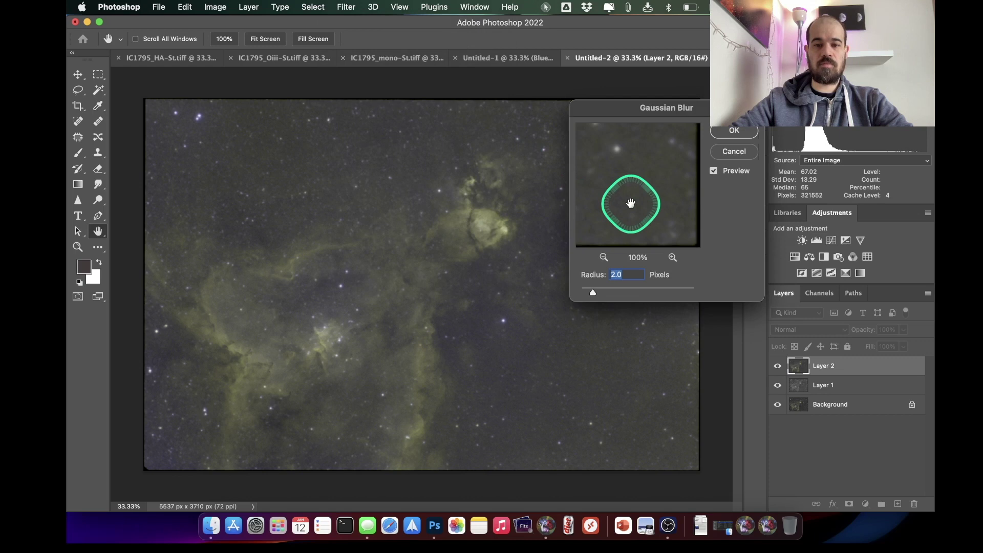
{"action": "left_click", "coordinate": [630, 203]}
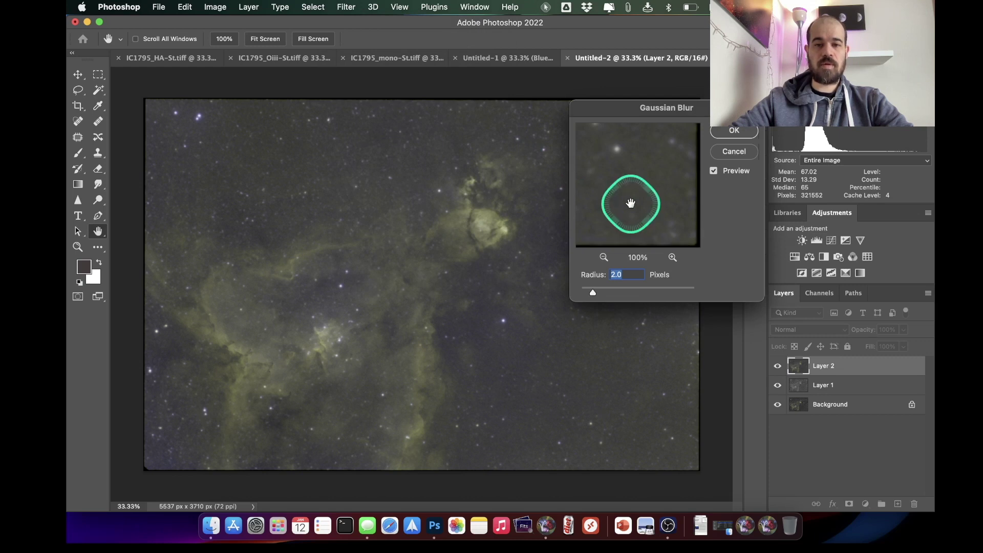
{"action": "left_click", "coordinate": [743, 134]}
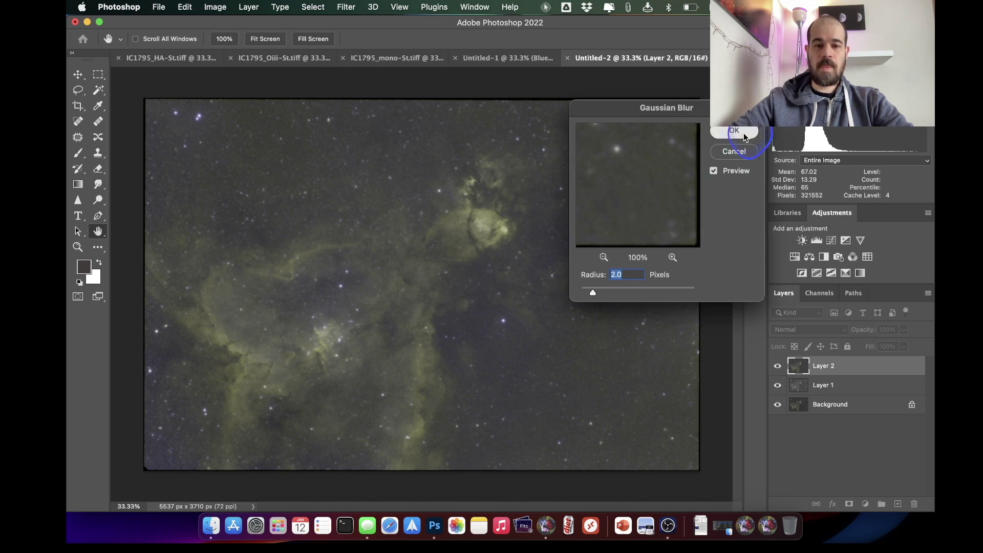
{"action": "left_click_drag", "start_coordinate": [801, 365], "coordinate": [881, 504]}
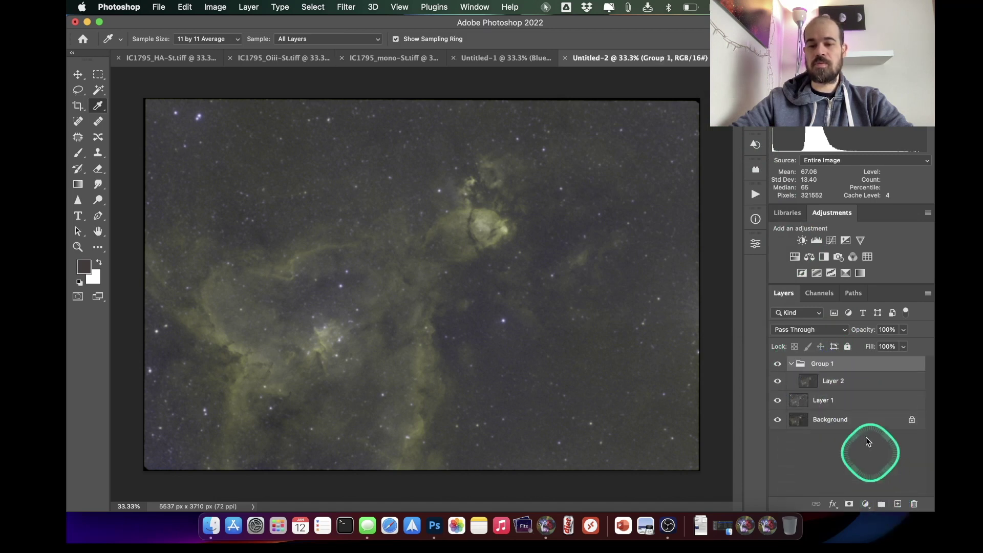
Rename Group 1 to 'colors'.
{"action": "double_click", "coordinate": [823, 364]}
{"action": "type", "text": "co,o"}
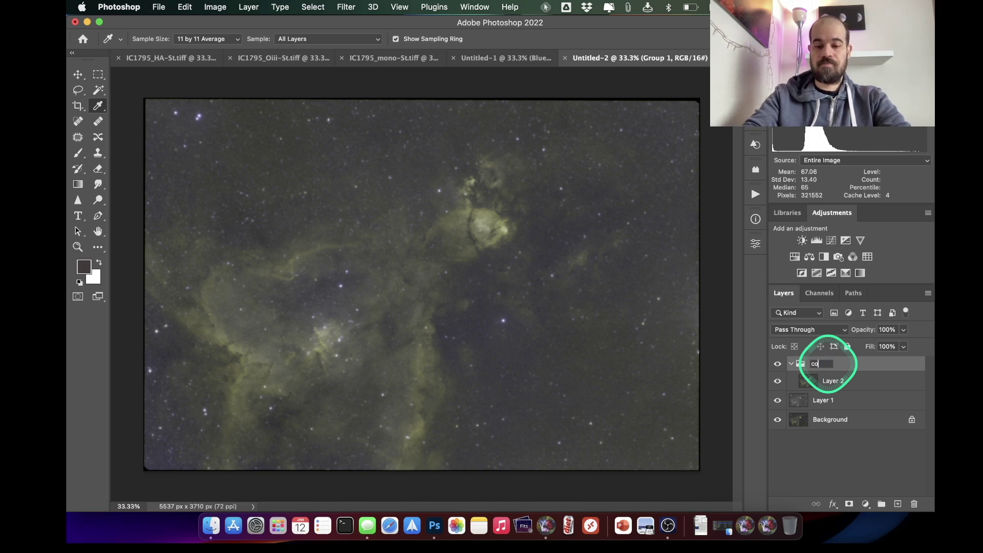
{"action": "key", "text": "BackSpace"}
{"action": "key", "text": "BackSpace"}
{"action": "type", "text": "lor"}
{"action": "key", "text": "Return"}
Add a Hue/Saturation adjustment above Layer 2 with hue about -38, then stamp visible into Layer 3.
{"action": "left_click", "coordinate": [816, 382]}
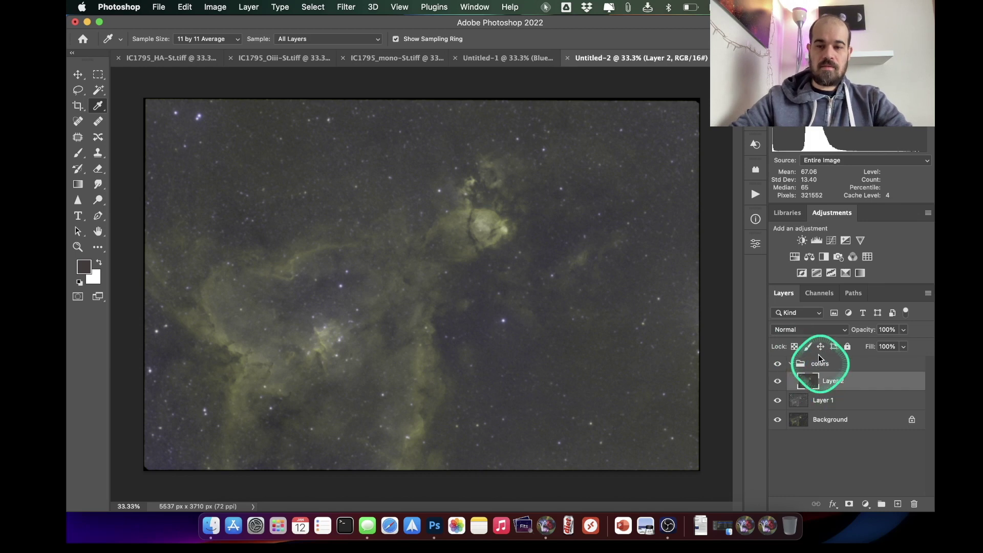
{"action": "left_click", "coordinate": [792, 257]}
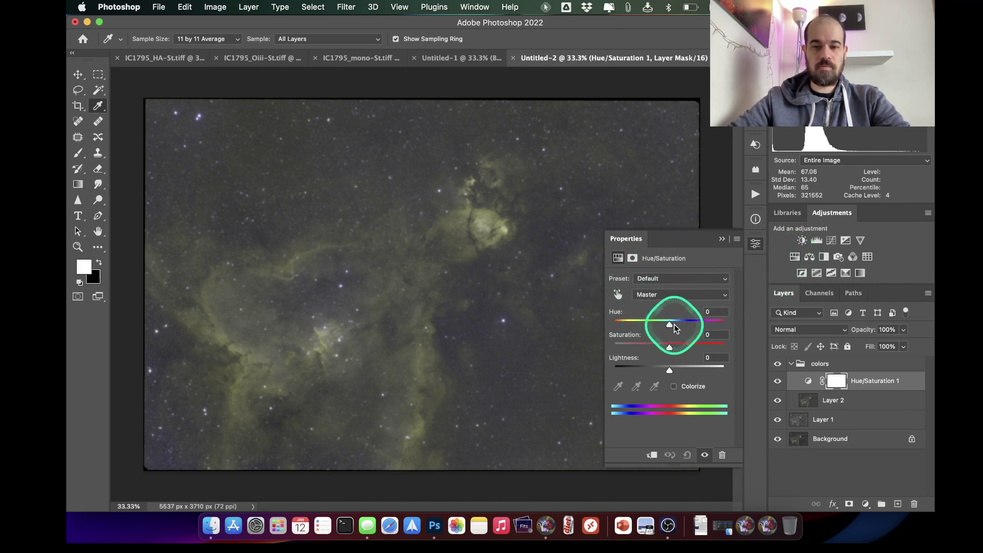
{"action": "left_click", "coordinate": [669, 326]}
{"action": "left_click_drag", "start_coordinate": [664, 328], "coordinate": [656, 329]}
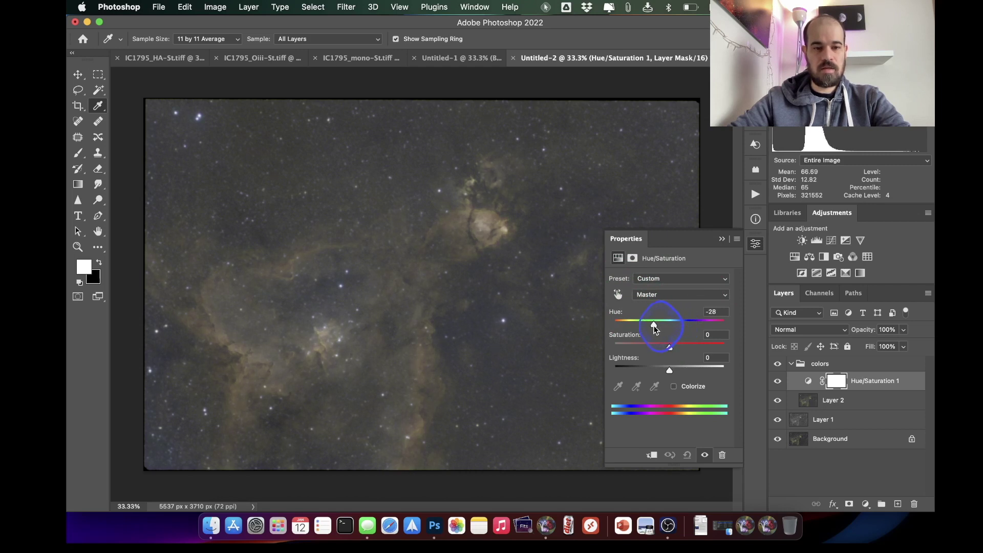
{"action": "left_click_drag", "start_coordinate": [654, 329], "coordinate": [649, 330]}
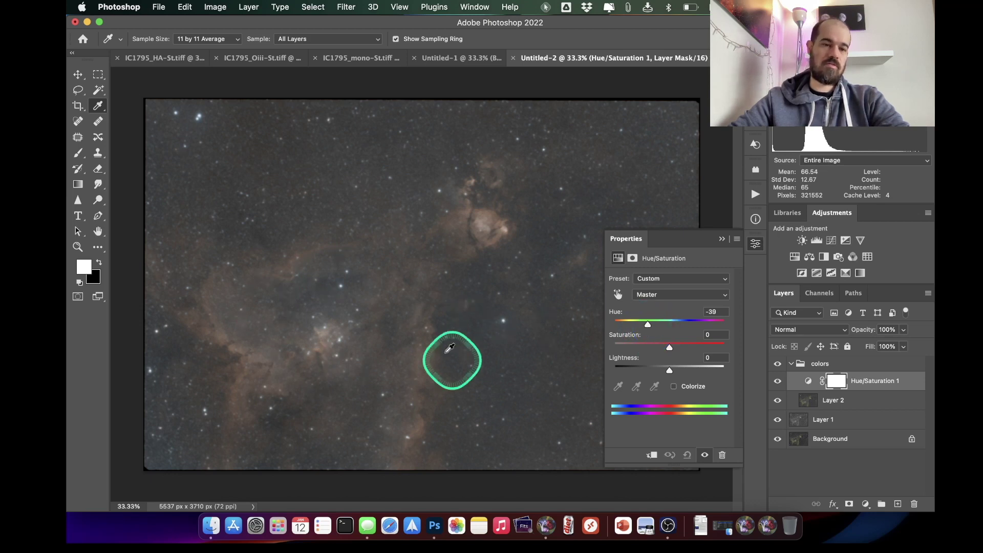
{"action": "mouse_move", "coordinate": [646, 324]}
{"action": "left_mouse_down"}
{"action": "mouse_move", "coordinate": [663, 324]}
{"action": "mouse_move", "coordinate": [646, 324]}
{"action": "left_mouse_up"}
{"action": "left_click", "coordinate": [809, 380]}
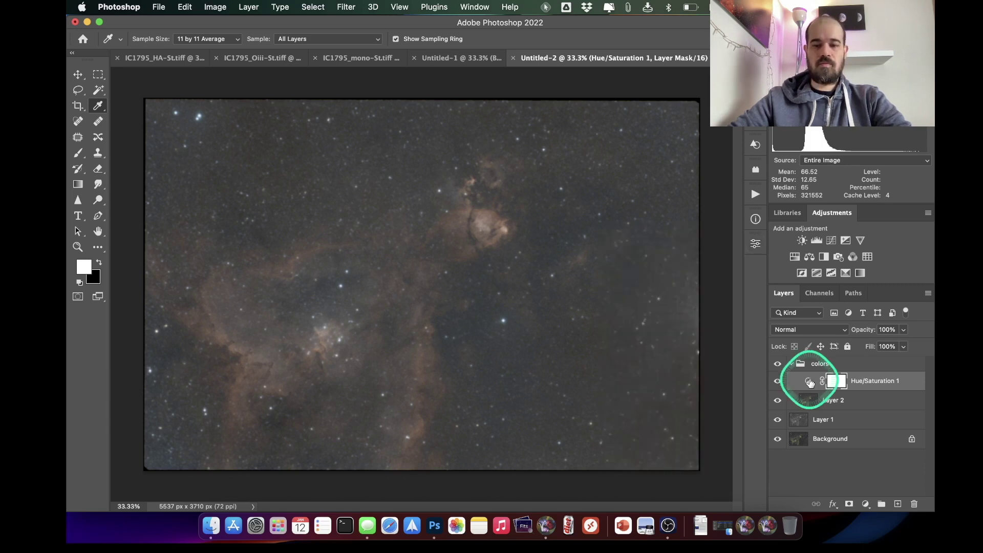
{"action": "left_click", "coordinate": [808, 386]}
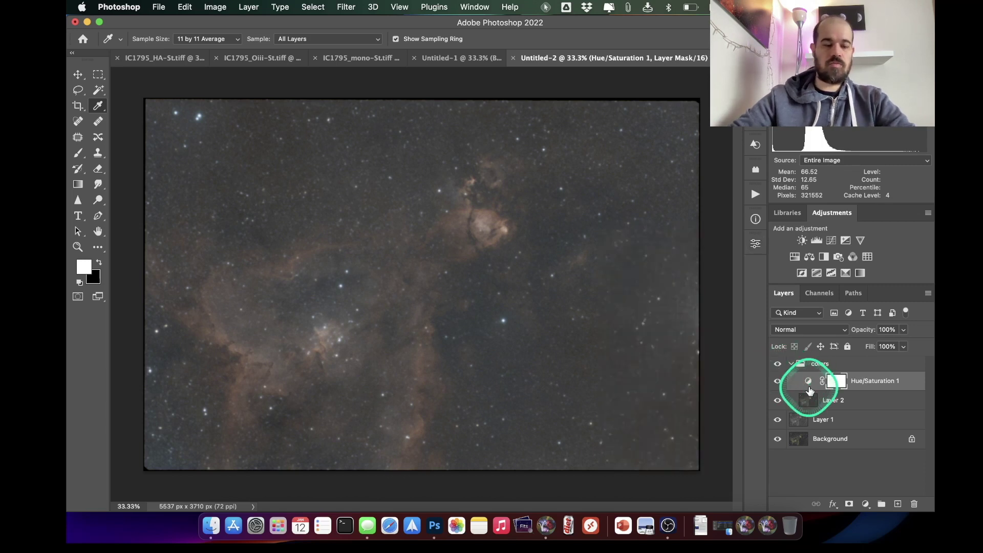
{"action": "key", "text": "super+alt+shift+e"}
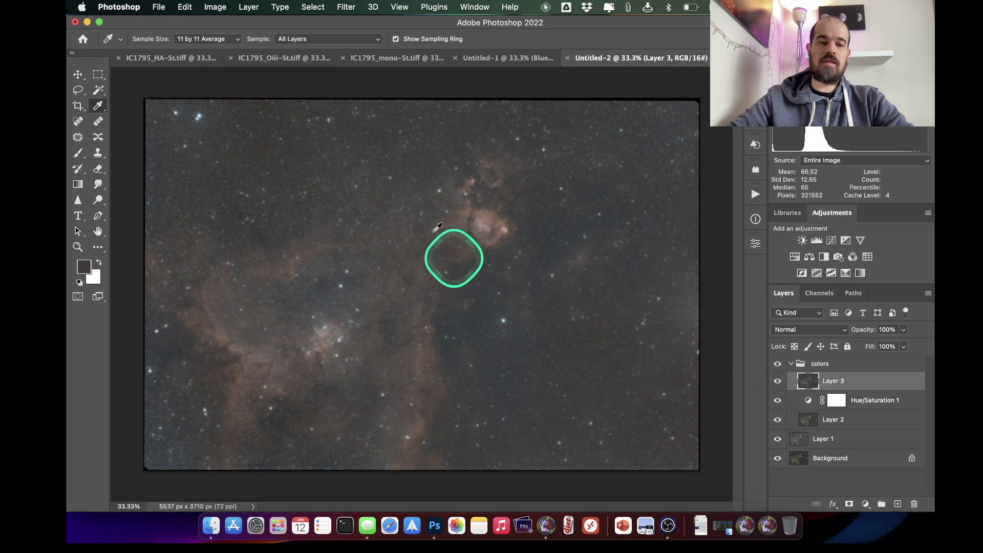
Apply Match Color to Layer 3 with colour intensity 141 and Neutralize ticked.
{"action": "left_click", "coordinate": [214, 7]}
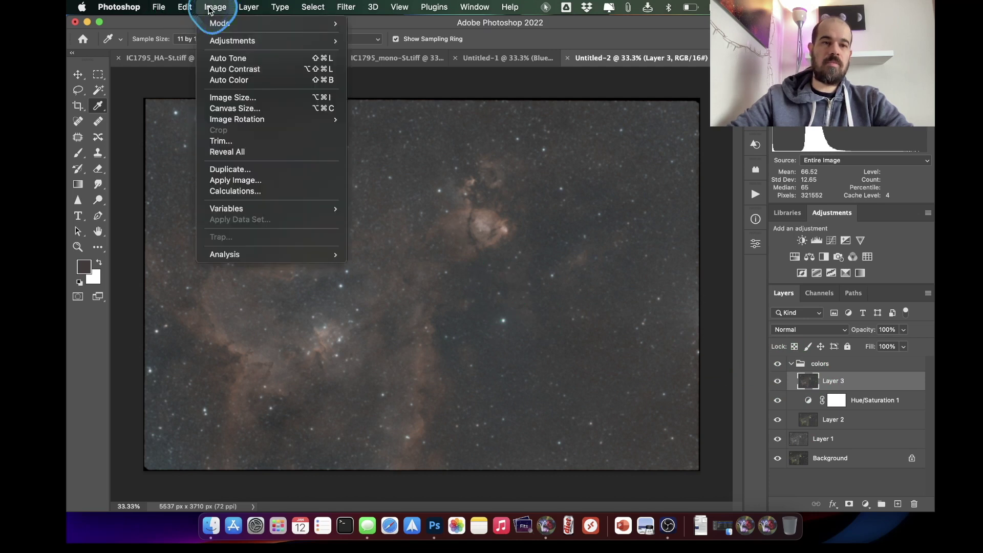
{"action": "mouse_move", "coordinate": [221, 42]}
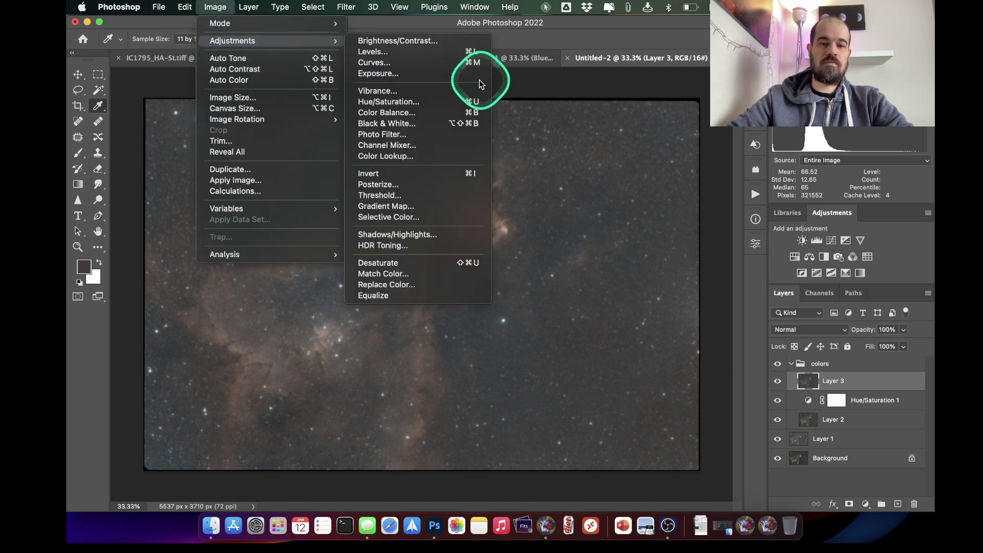
{"action": "left_click", "coordinate": [425, 275]}
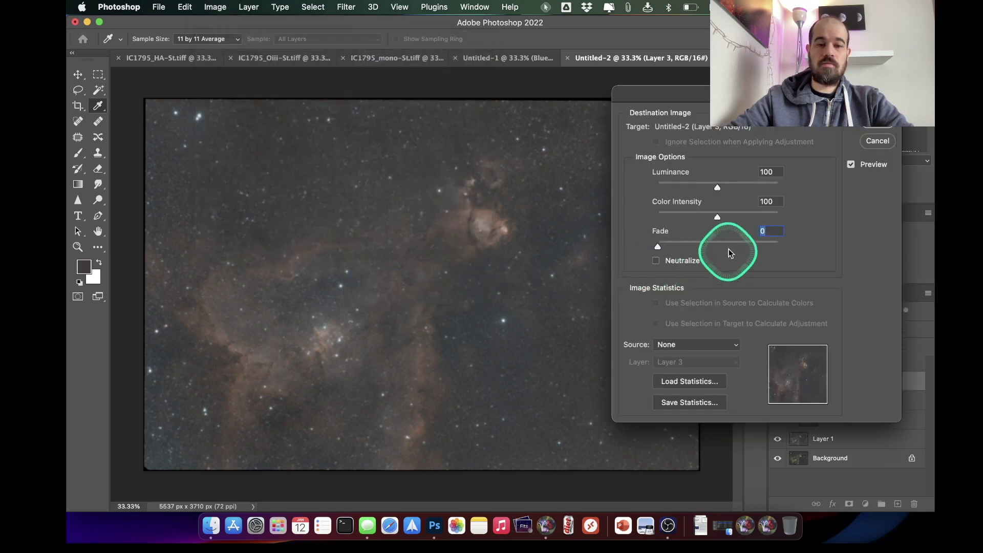
{"action": "left_click", "coordinate": [744, 218]}
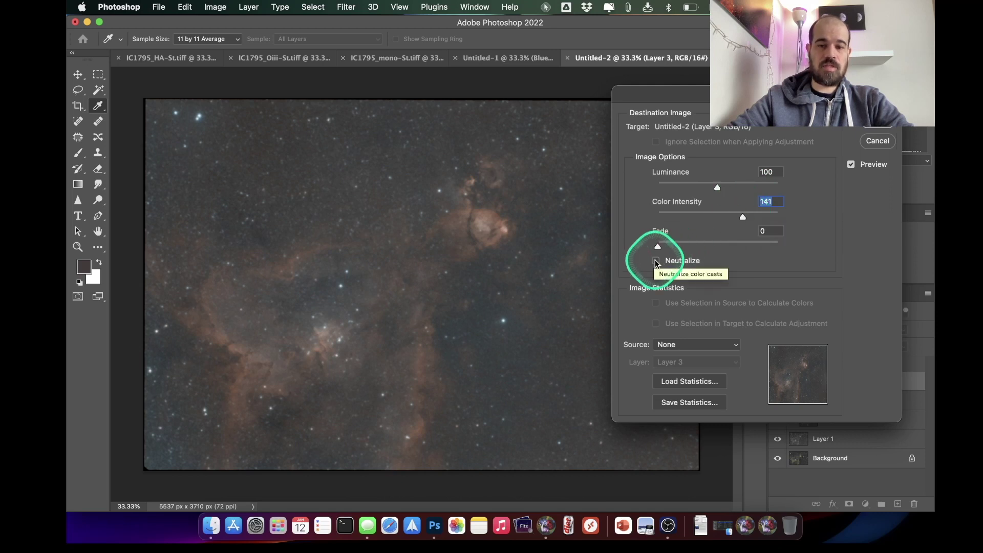
{"action": "left_click", "coordinate": [657, 263]}
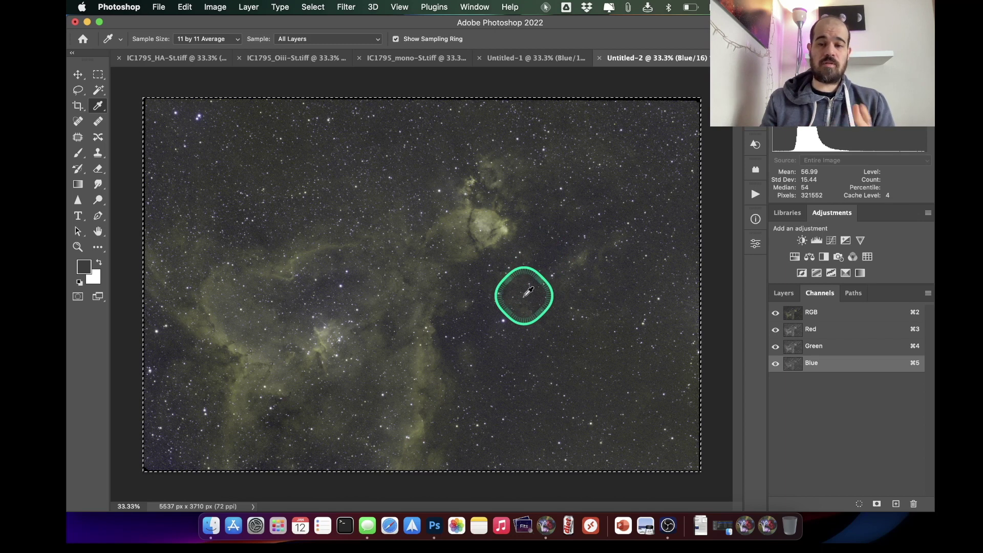
Add a new layer and paste the whole IC1795_mono-St.tiff image into it.
{"action": "left_click", "coordinate": [783, 292]}
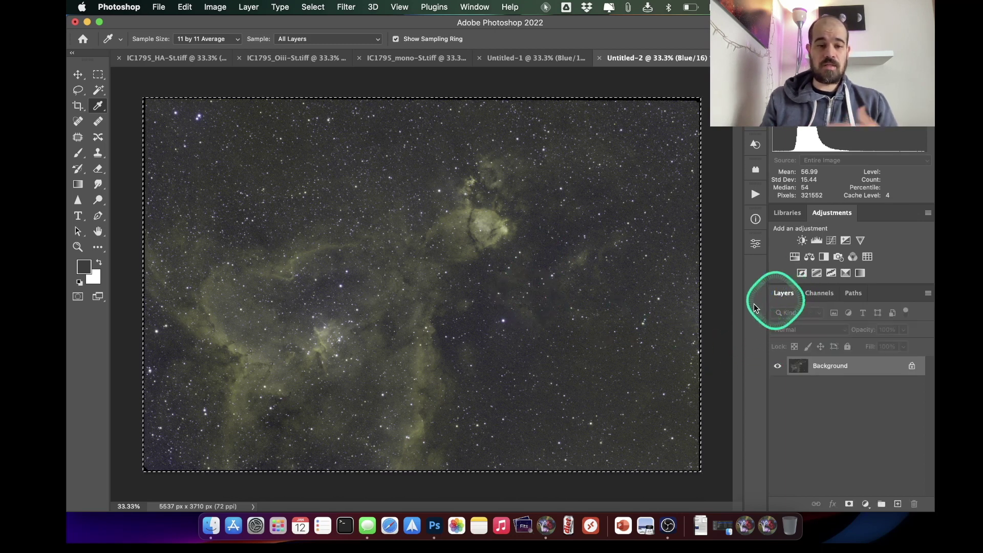
{"action": "left_click_drag", "start_coordinate": [715, 312], "coordinate": [635, 251]}
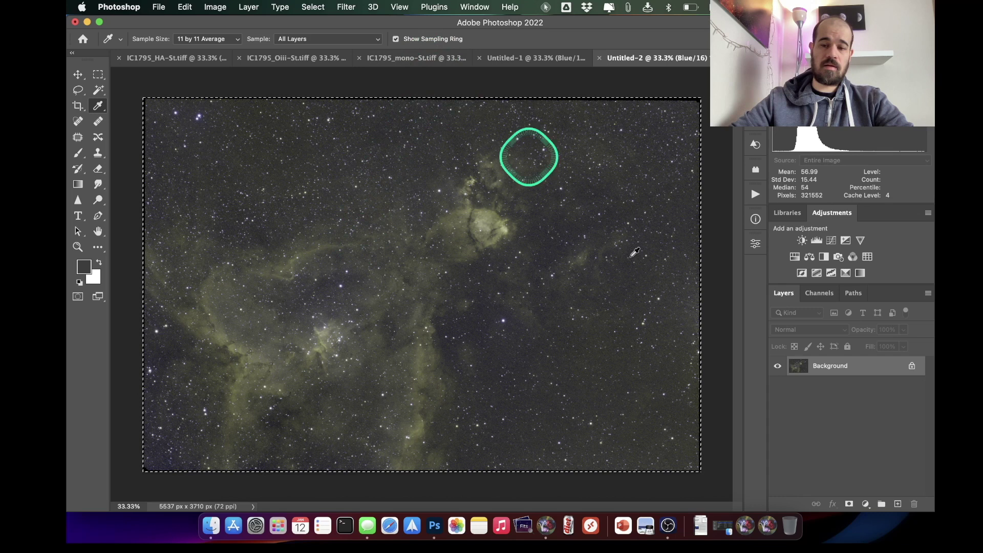
{"action": "left_click", "coordinate": [897, 504]}
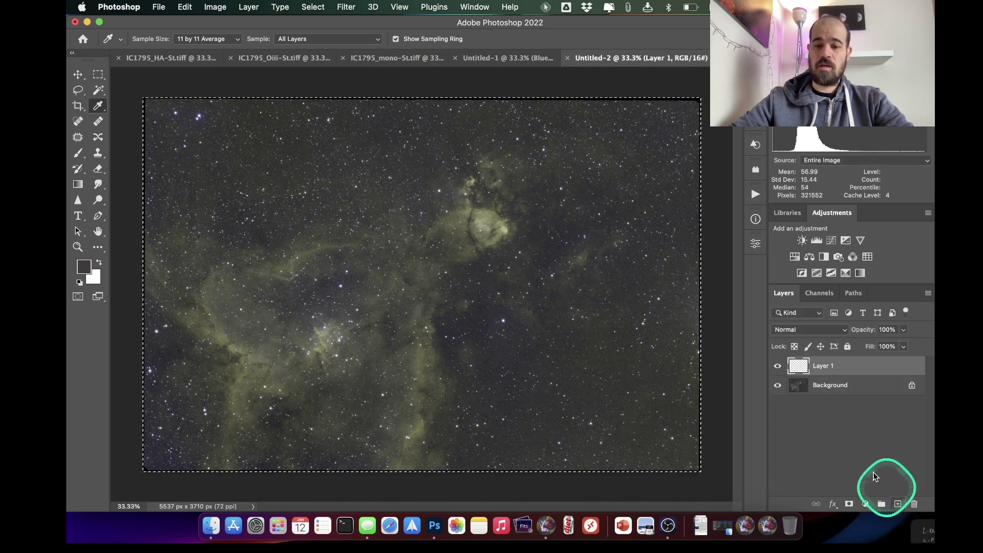
{"action": "left_click", "coordinate": [408, 58]}
{"action": "left_click_drag", "start_coordinate": [408, 59], "coordinate": [418, 184]}
{"action": "key", "text": "super+a"}
{"action": "left_click_drag", "start_coordinate": [458, 141], "coordinate": [696, 152]}
{"action": "key", "text": "super+c"}
{"action": "left_click_drag", "start_coordinate": [638, 43], "coordinate": [854, 351]}
{"action": "key", "text": "super+v"}
Set Layer 1's blend mode to Luminosity and toggle its visibility to compare.
{"action": "left_click", "coordinate": [824, 333]}
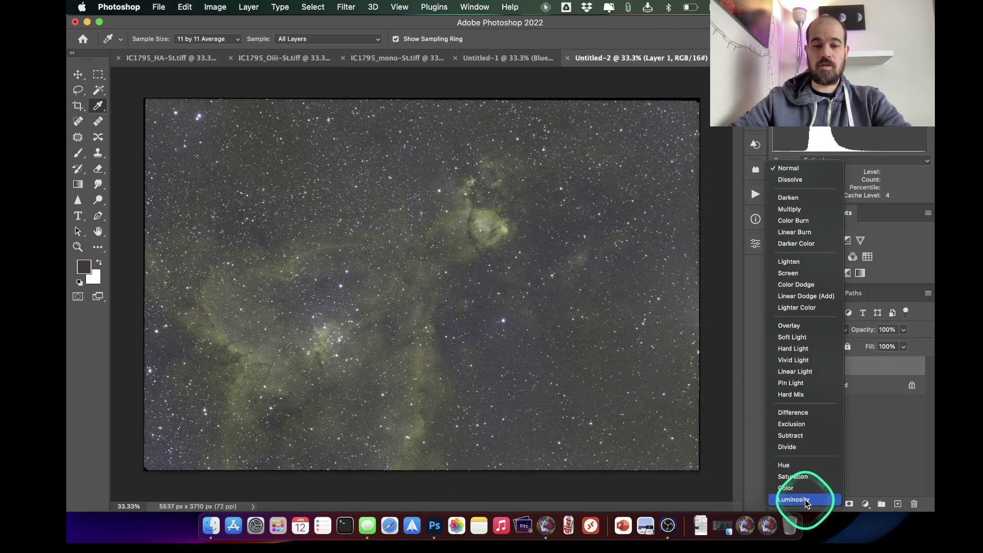
{"action": "left_click", "coordinate": [805, 499]}
{"action": "left_click", "coordinate": [779, 364]}
{"action": "left_click", "coordinate": [778, 365]}
{"action": "left_click", "coordinate": [779, 366]}
{"action": "left_click", "coordinate": [779, 365]}
Lower Layer 1's opacity to 50% and stamp visible into a new Layer 2.
{"action": "left_click", "coordinate": [903, 330]}
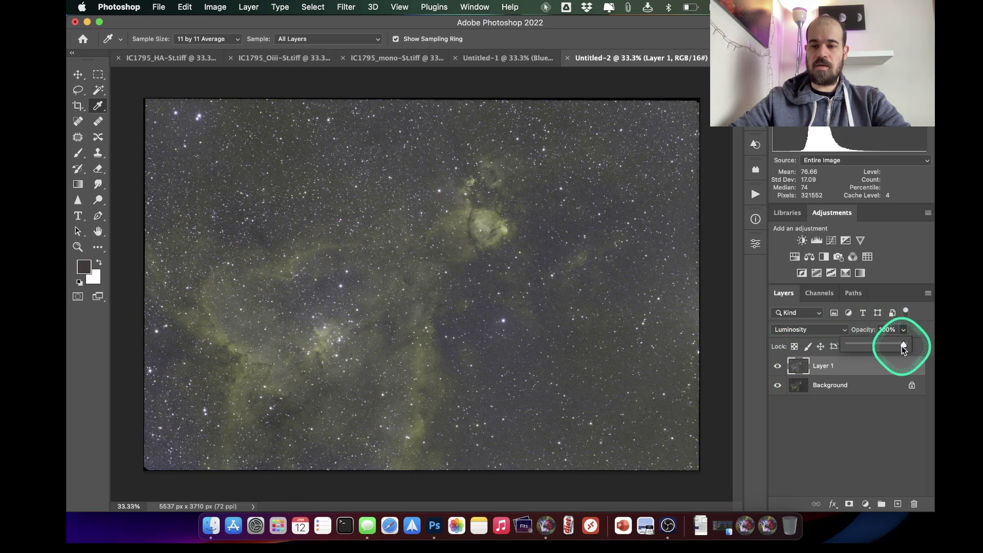
{"action": "left_click_drag", "start_coordinate": [889, 345], "coordinate": [859, 345]}
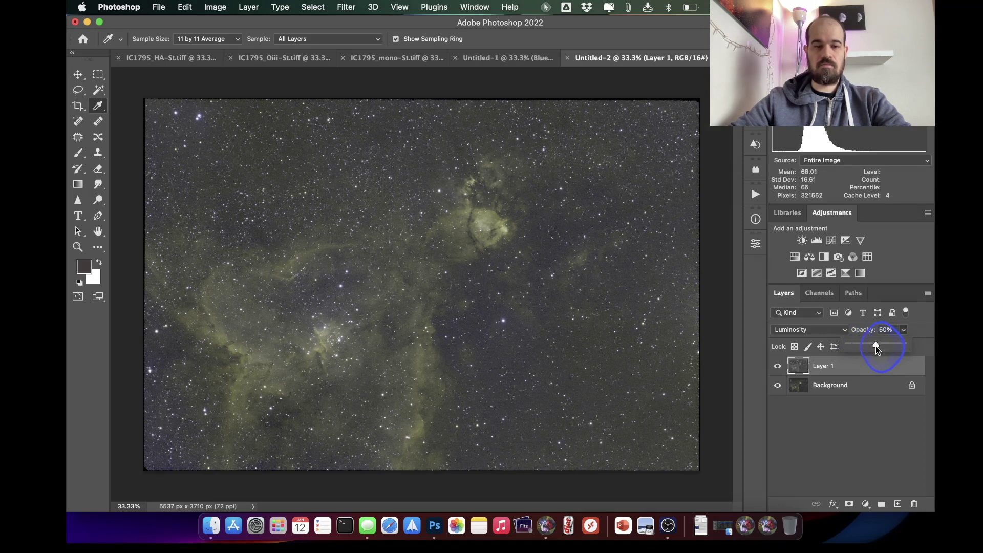
{"action": "left_click", "coordinate": [859, 413]}
{"action": "left_click", "coordinate": [856, 367]}
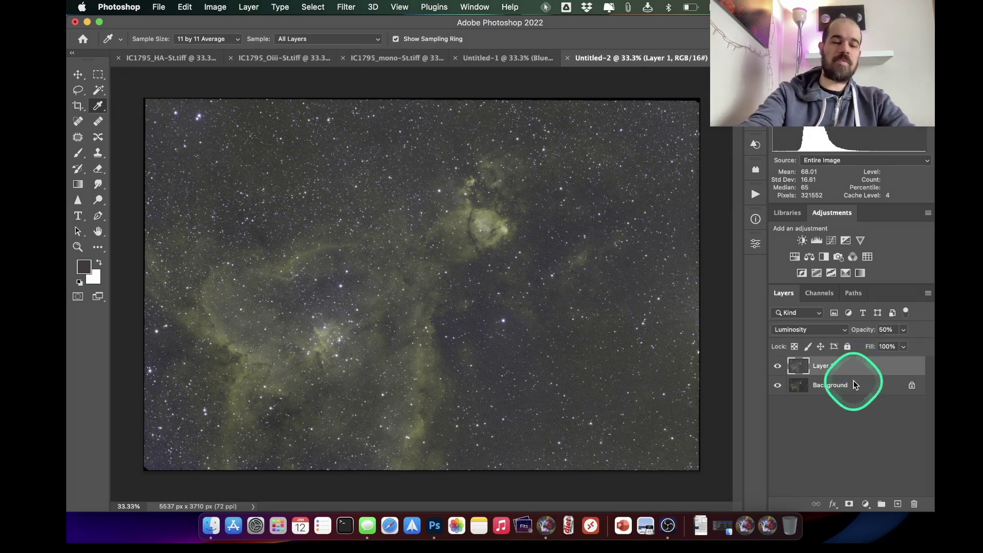
{"action": "key", "text": "super+alt+shift+e"}
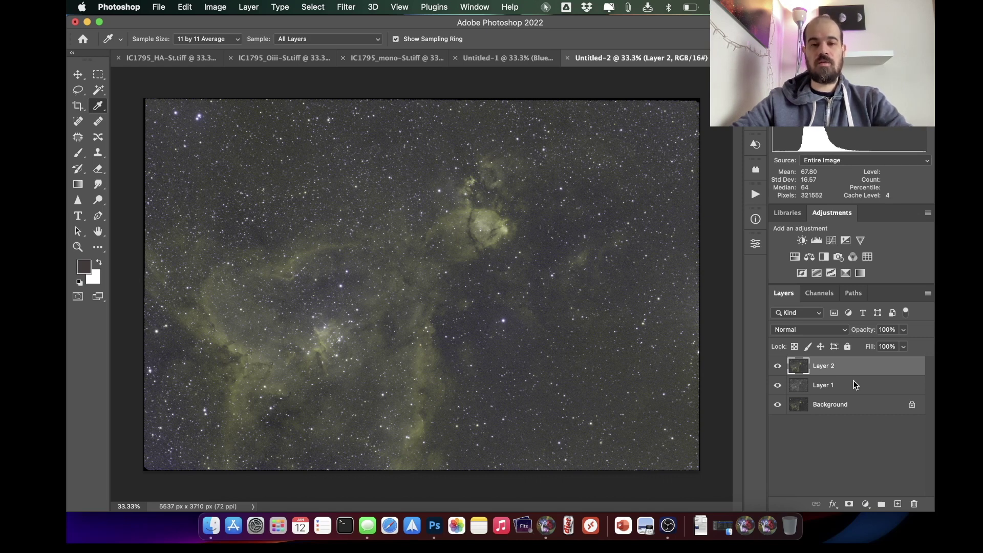
{"action": "left_click", "coordinate": [820, 372]}
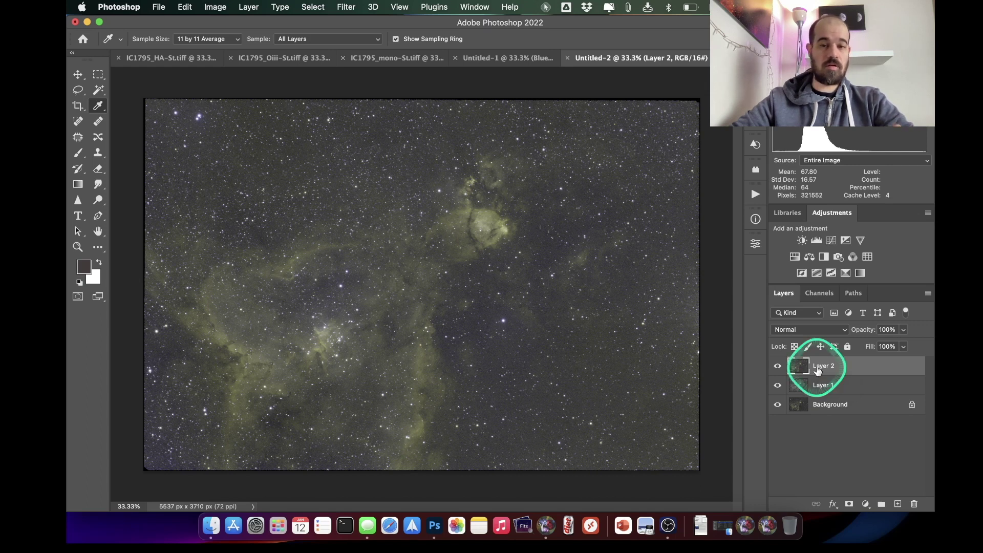
{"action": "left_click", "coordinate": [346, 7]}
Apply Dust & Scratches to Layer 2 with radius 9 and threshold 12.
{"action": "mouse_move", "coordinate": [413, 195]}
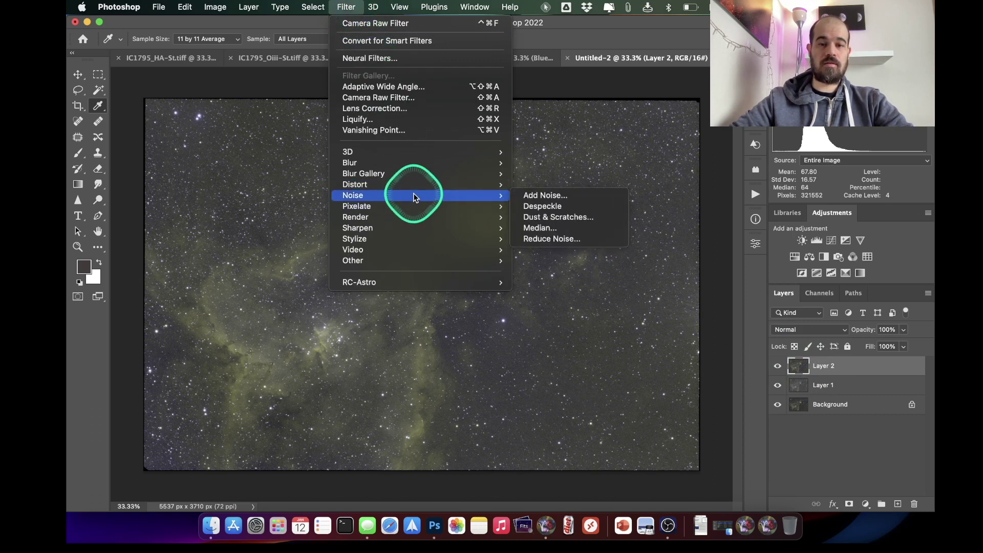
{"action": "left_click", "coordinate": [557, 216]}
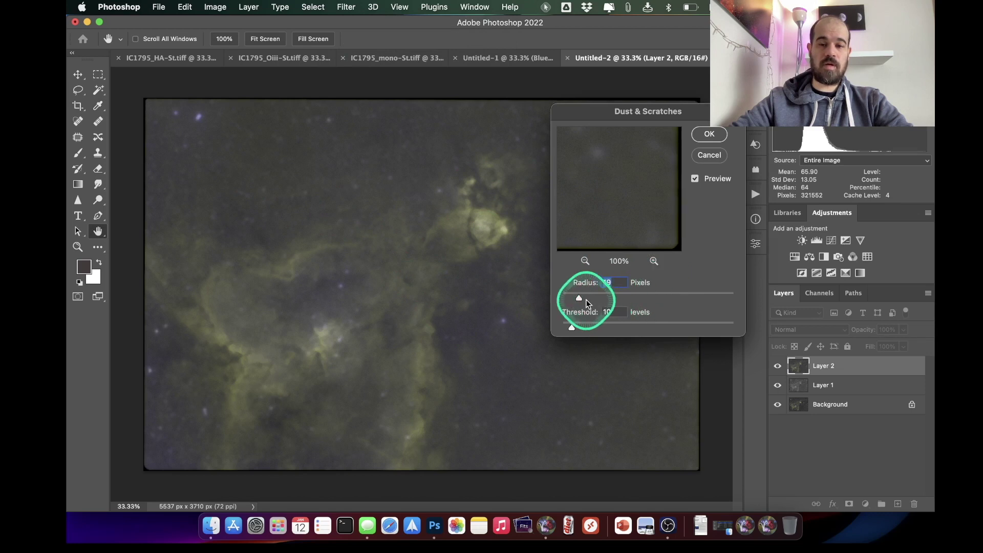
{"action": "left_click_drag", "start_coordinate": [580, 297], "coordinate": [575, 297]}
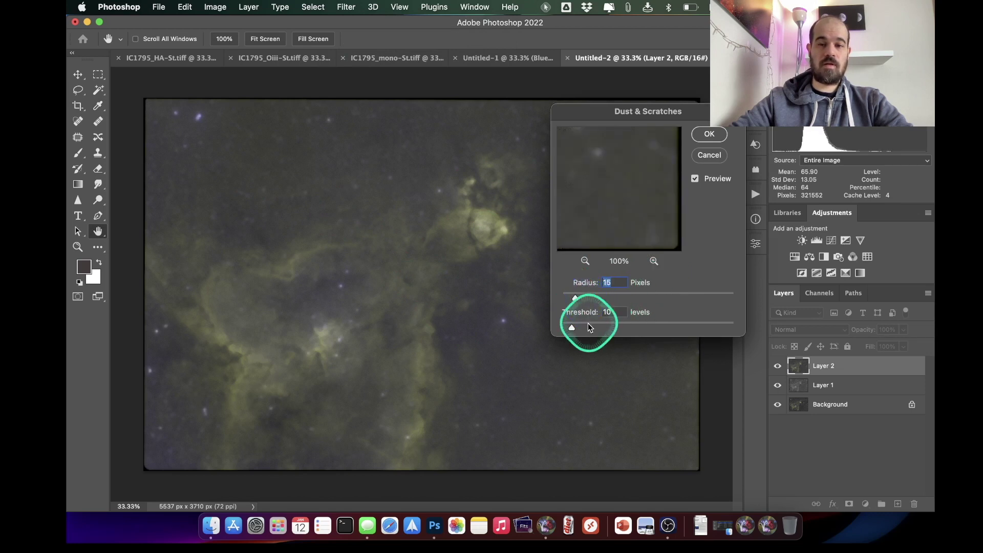
{"action": "left_click_drag", "start_coordinate": [564, 328], "coordinate": [570, 328]}
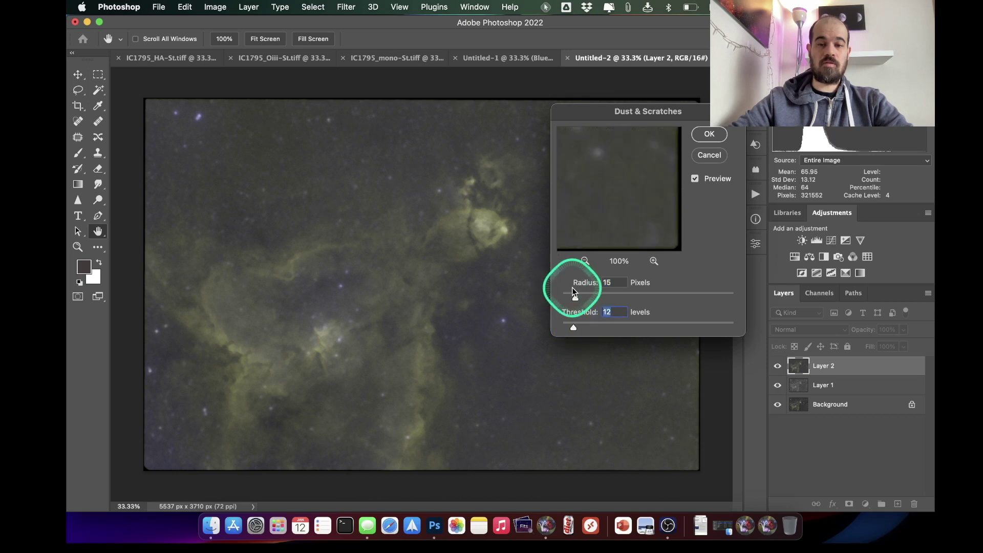
{"action": "left_click_drag", "start_coordinate": [575, 297], "coordinate": [568, 297]}
{"action": "left_click", "coordinate": [472, 321]}
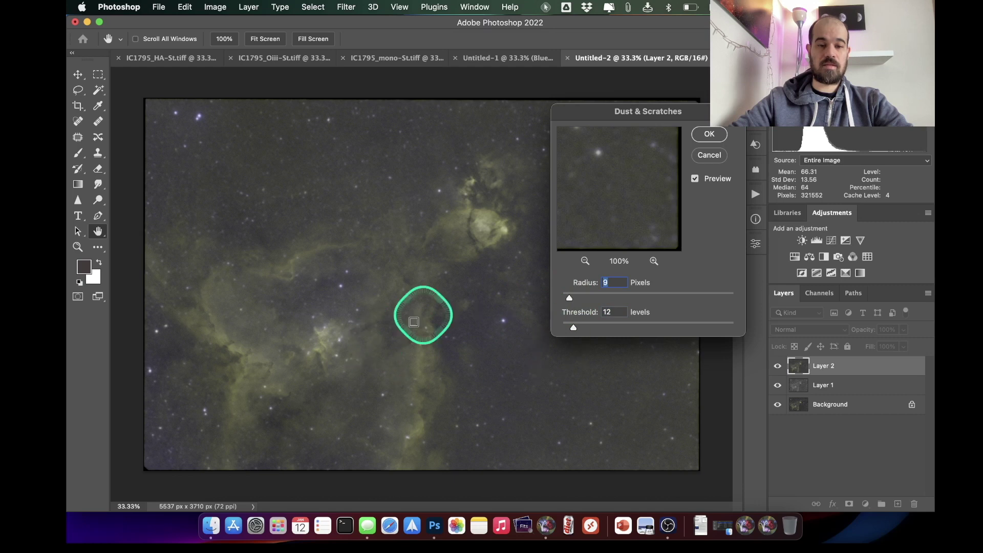
{"action": "left_click", "coordinate": [714, 136]}
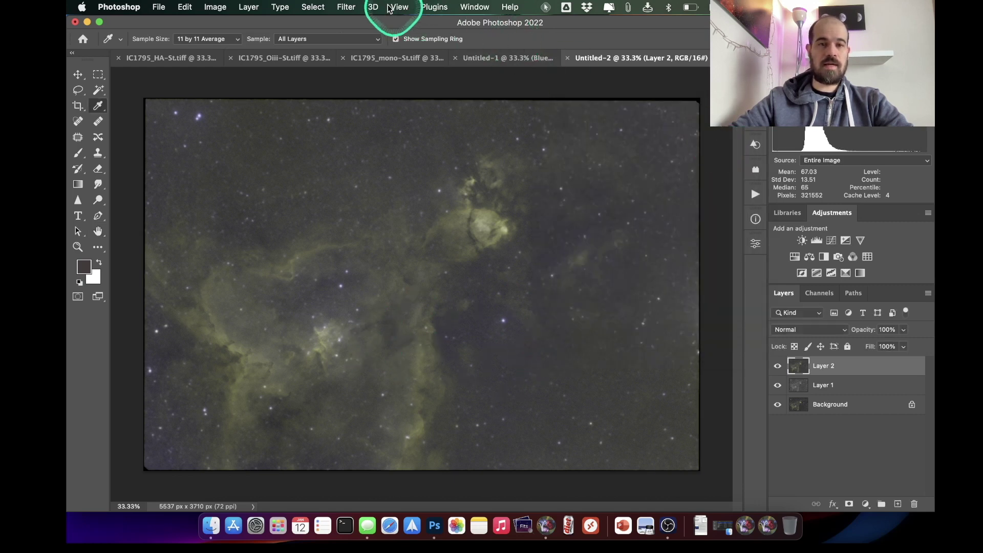
Apply a 2.0-pixel Gaussian Blur and put Layer 2 into a new group.
{"action": "left_click", "coordinate": [342, 7]}
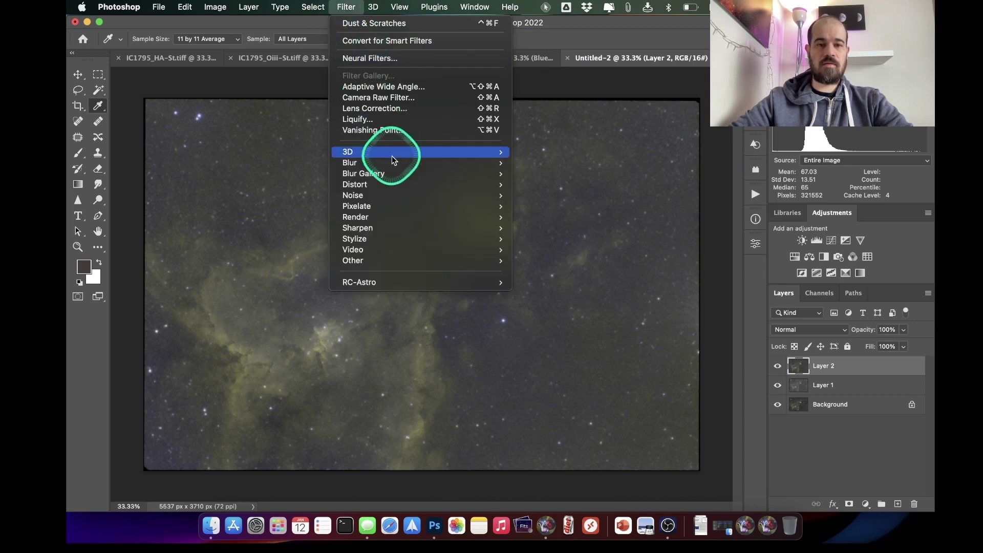
{"action": "mouse_move", "coordinate": [392, 161]}
{"action": "left_click", "coordinate": [564, 206]}
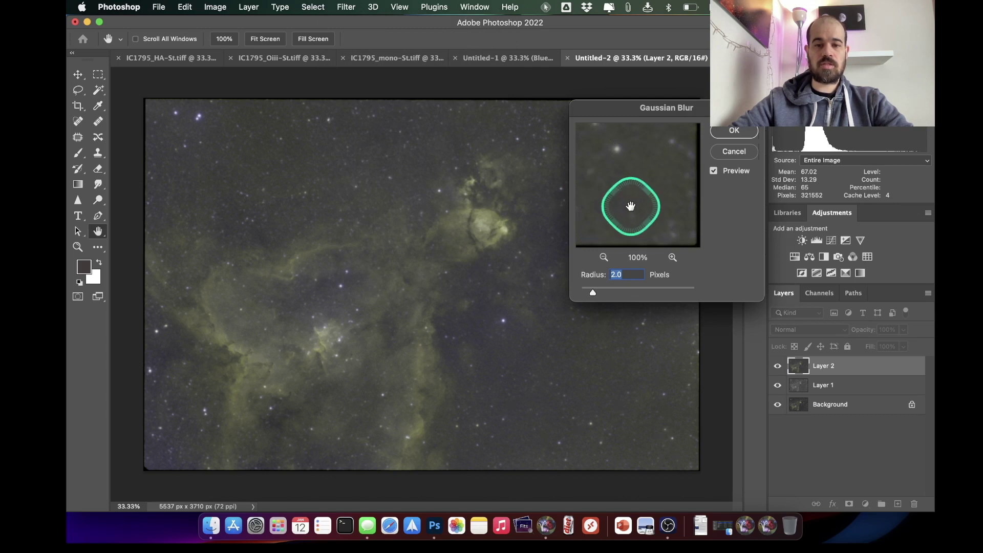
{"action": "left_click", "coordinate": [747, 134]}
{"action": "left_click", "coordinate": [798, 367]}
{"action": "left_click_drag", "start_coordinate": [798, 369], "coordinate": [880, 504]}
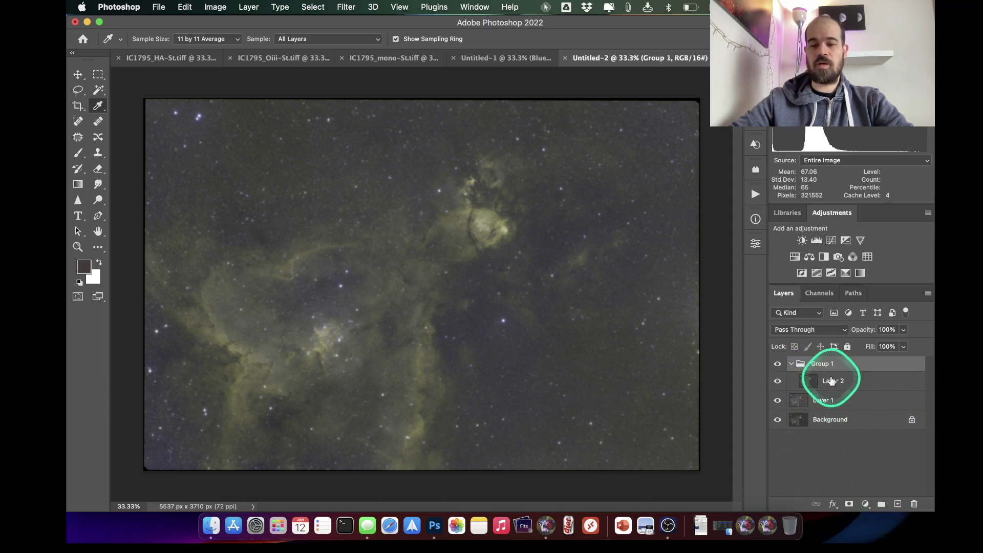
Rename Group 1 to 'colors'.
{"action": "double_click", "coordinate": [827, 364]}
{"action": "type", "text": "colors"}
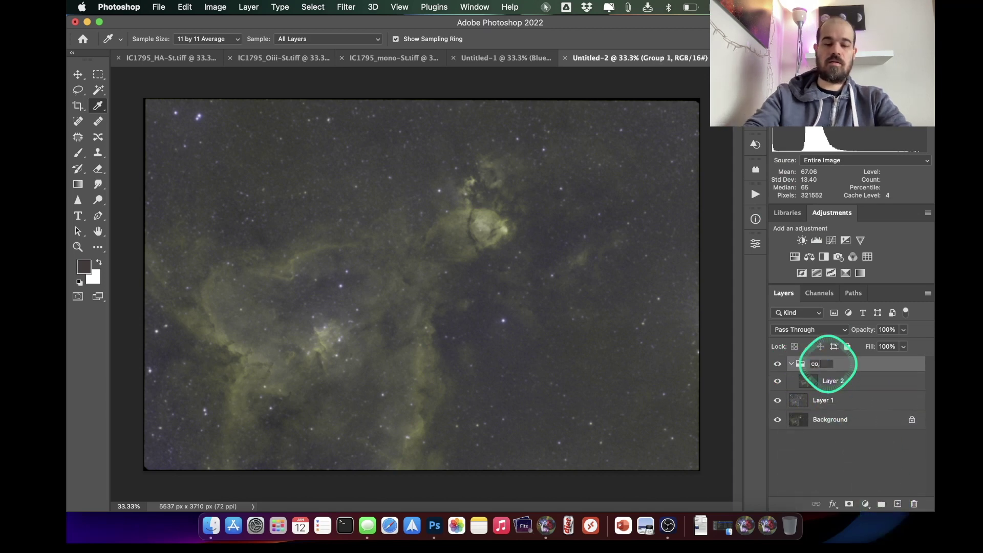
{"action": "key", "text": "Return"}
Add a Hue/Saturation adjustment above Layer 2 with hue shifted to -25.
{"action": "left_click", "coordinate": [816, 383]}
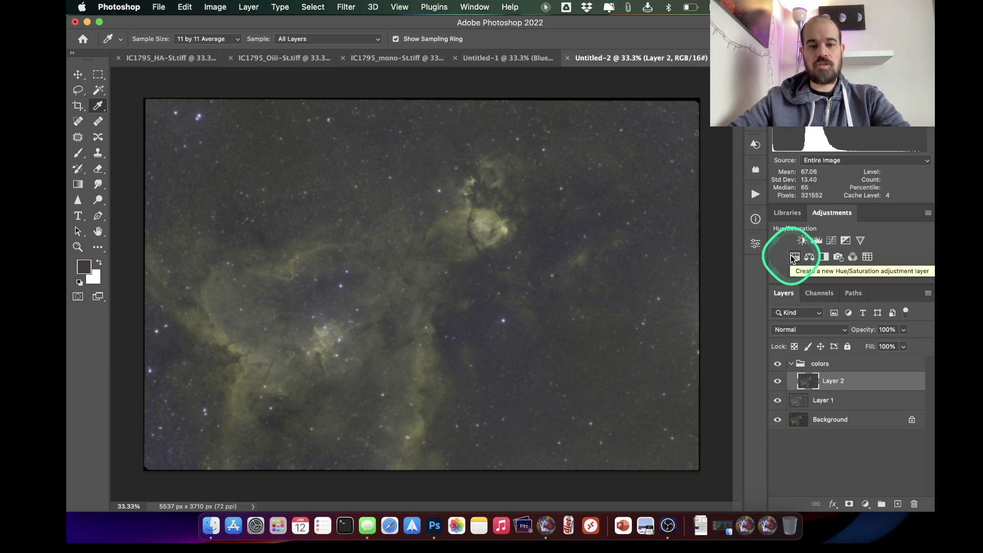
{"action": "left_click", "coordinate": [793, 257]}
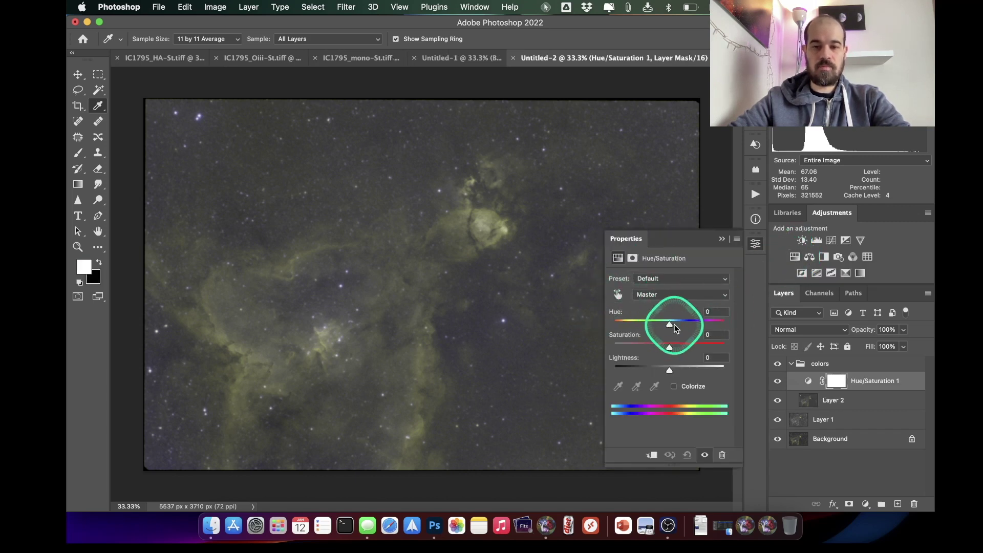
{"action": "left_click_drag", "start_coordinate": [668, 327], "coordinate": [648, 330]}
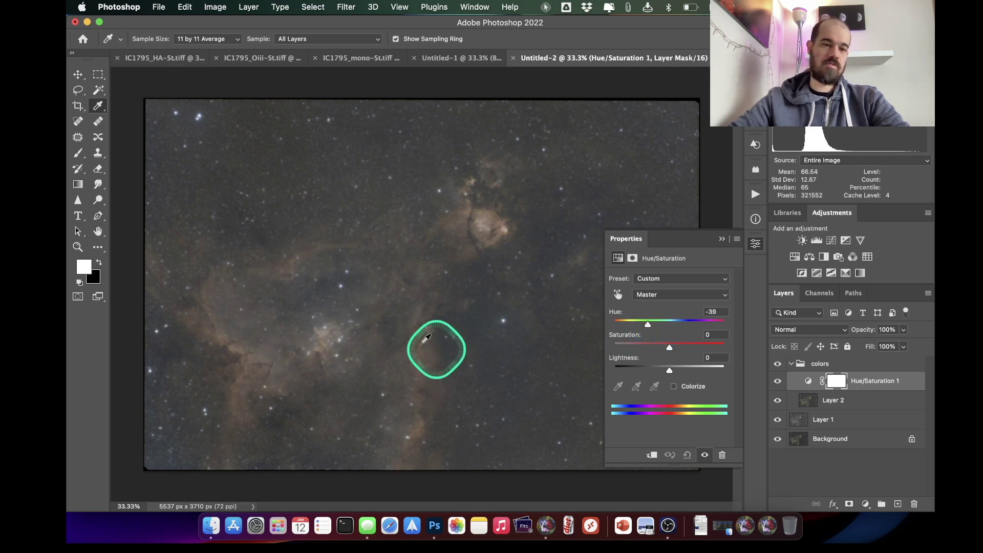
{"action": "mouse_move", "coordinate": [648, 325]}
{"action": "left_mouse_down"}
{"action": "mouse_move", "coordinate": [664, 329]}
{"action": "mouse_move", "coordinate": [648, 329]}
{"action": "left_mouse_up"}
{"action": "left_click", "coordinate": [807, 379]}
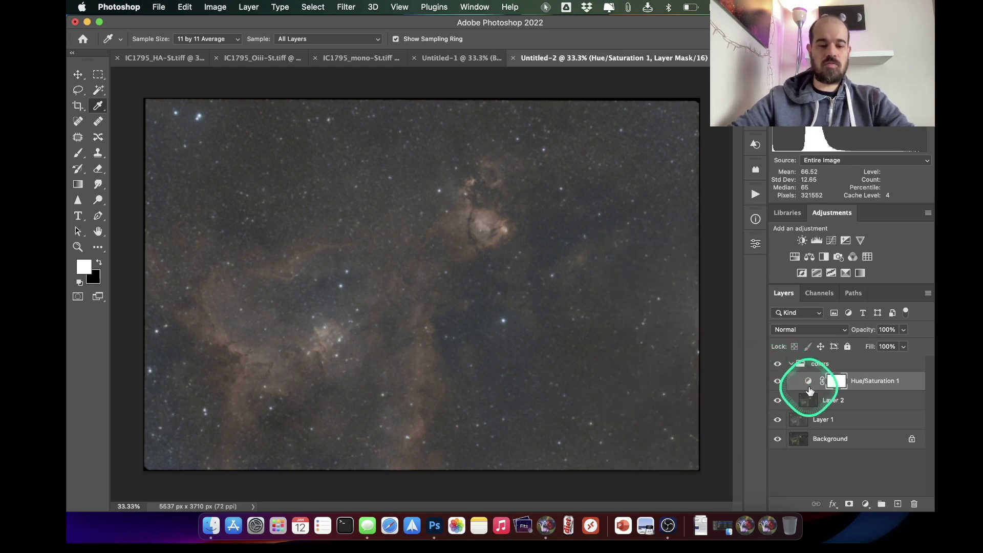
Stamp visible into Layer 3 and apply Match Color: intensity 141, Neutralize on, fade 18.
{"action": "key", "text": "super+alt+shift+e"}
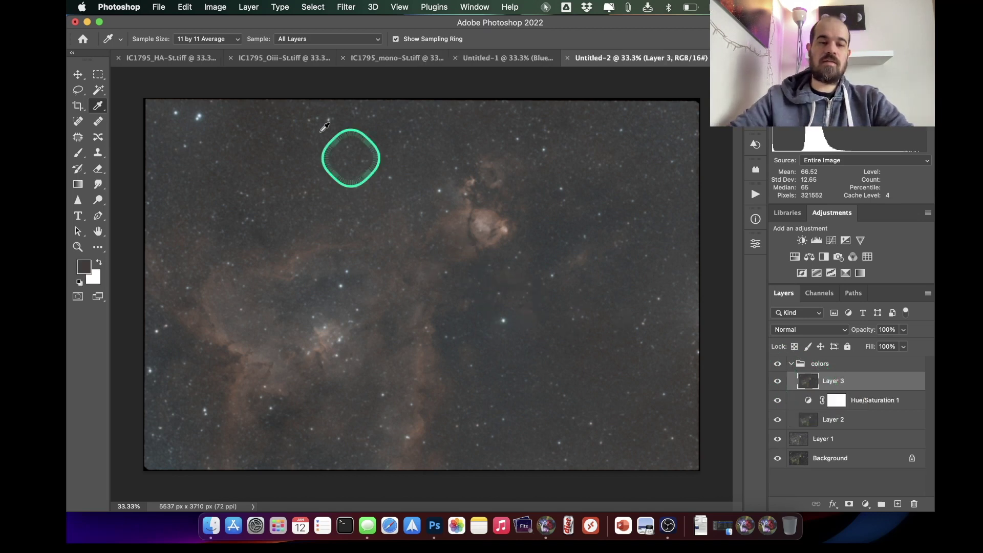
{"action": "left_click", "coordinate": [210, 8]}
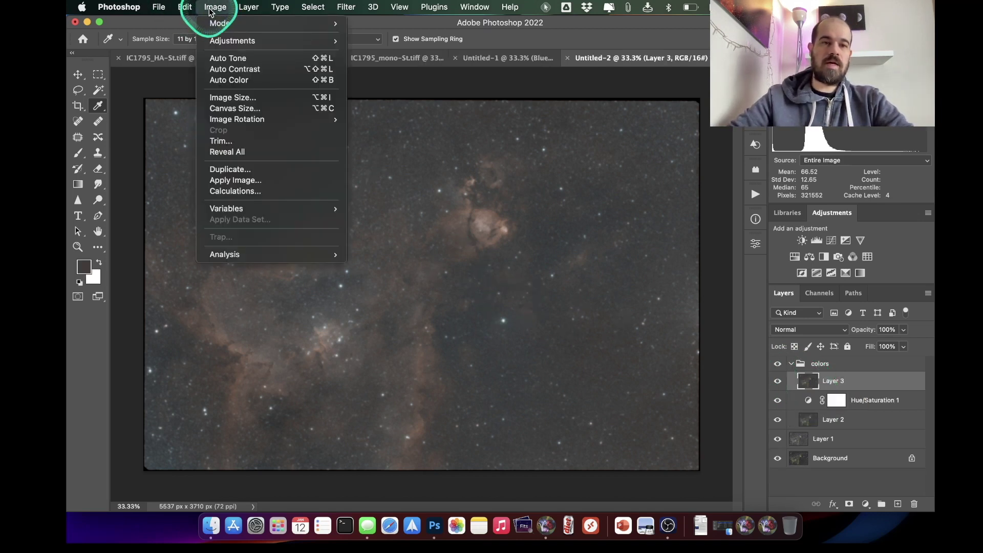
{"action": "mouse_move", "coordinate": [220, 41]}
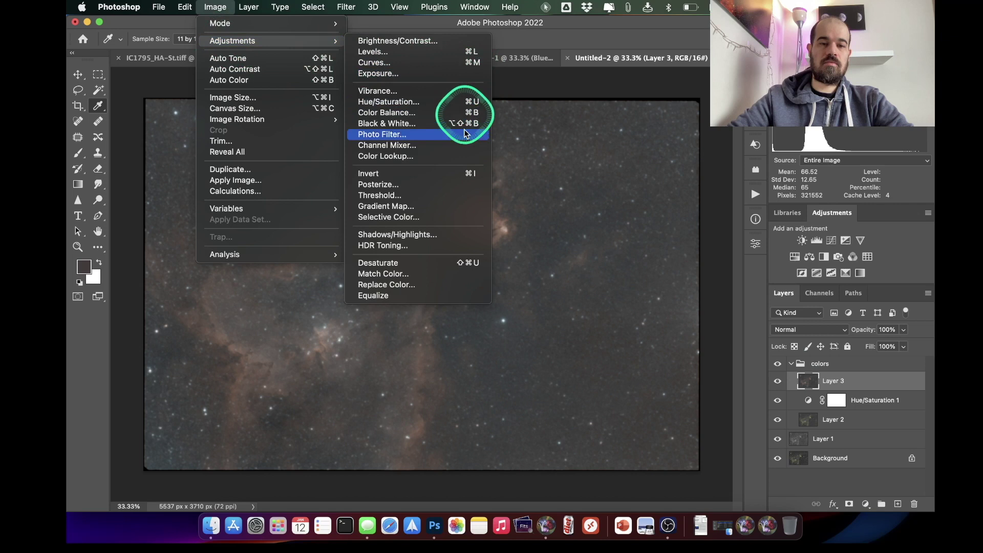
{"action": "left_click", "coordinate": [448, 276]}
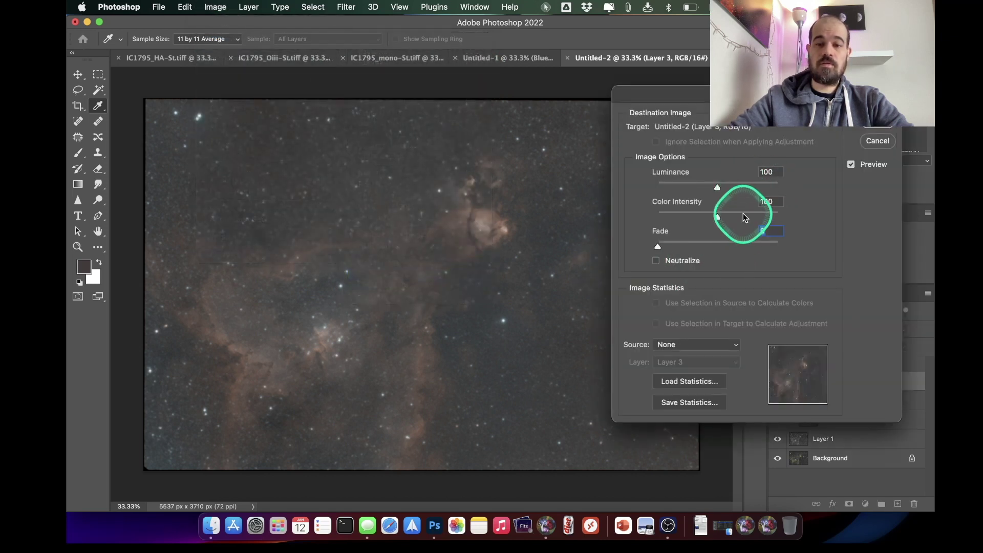
{"action": "left_click", "coordinate": [743, 219]}
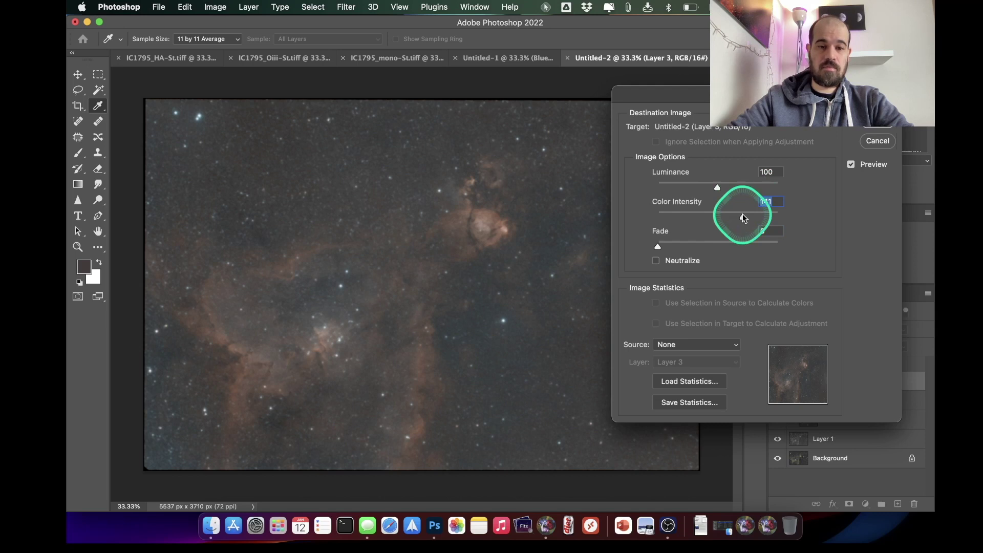
{"action": "left_click", "coordinate": [655, 261]}
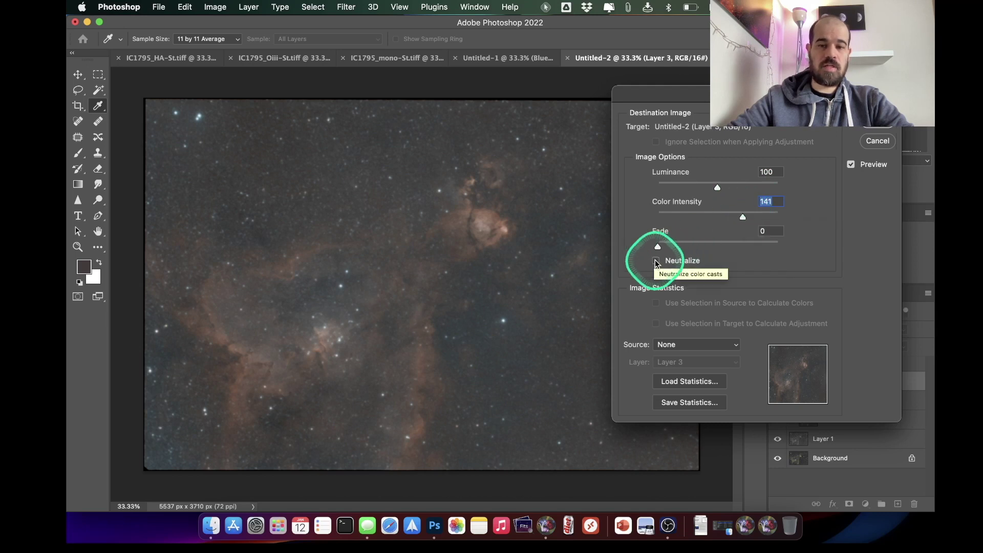
{"action": "left_click", "coordinate": [655, 262]}
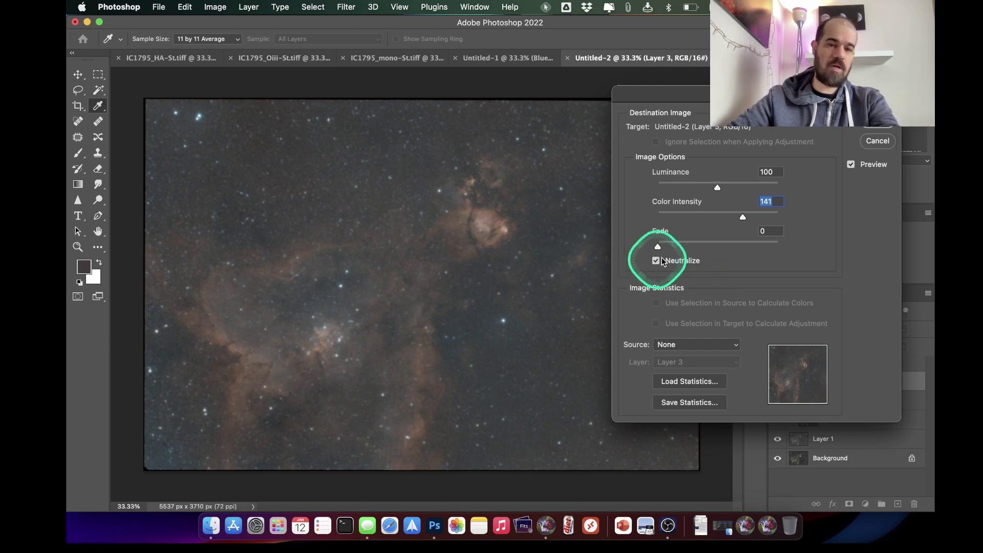
{"action": "key", "text": "Tab"}
{"action": "type", "text": "18"}
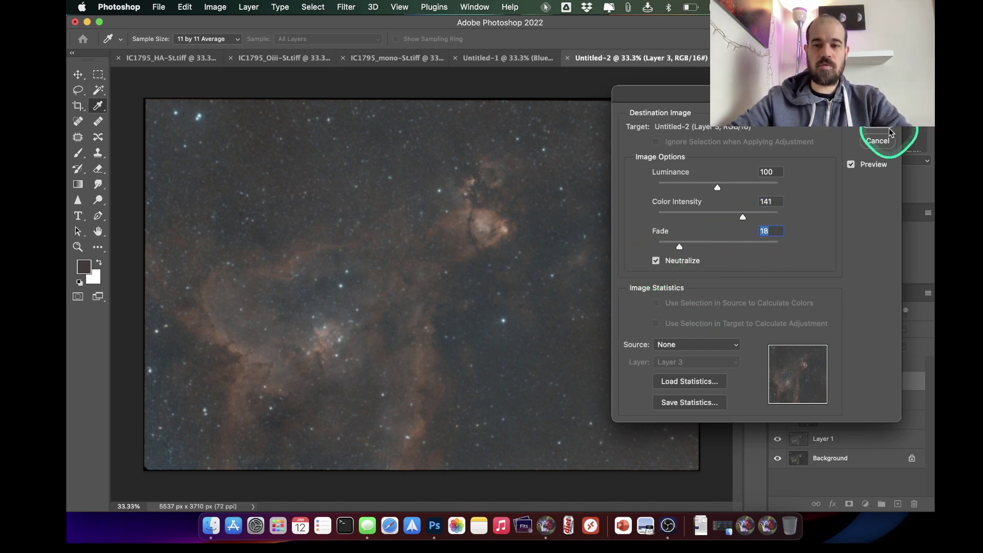
{"action": "left_click", "coordinate": [884, 127]}
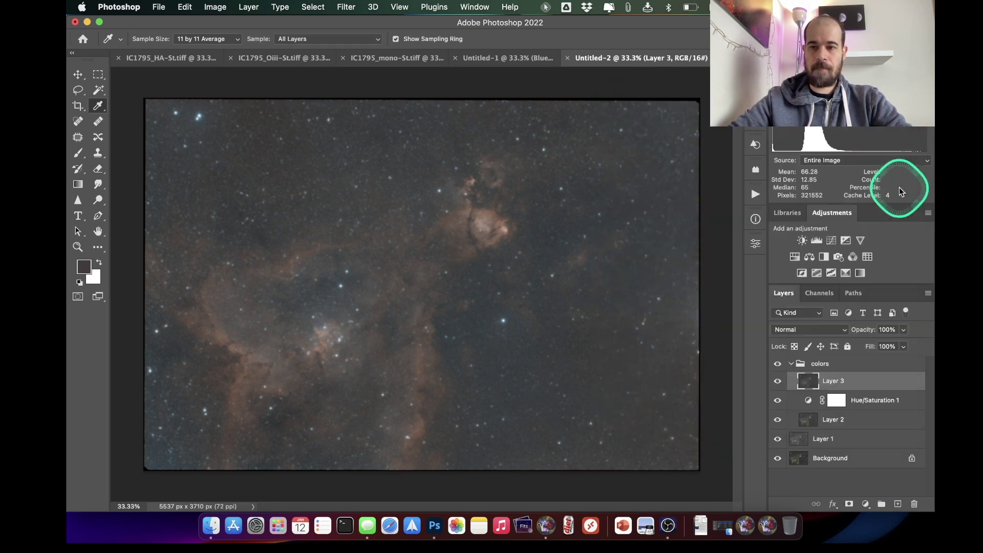
{"action": "left_click", "coordinate": [813, 361]}
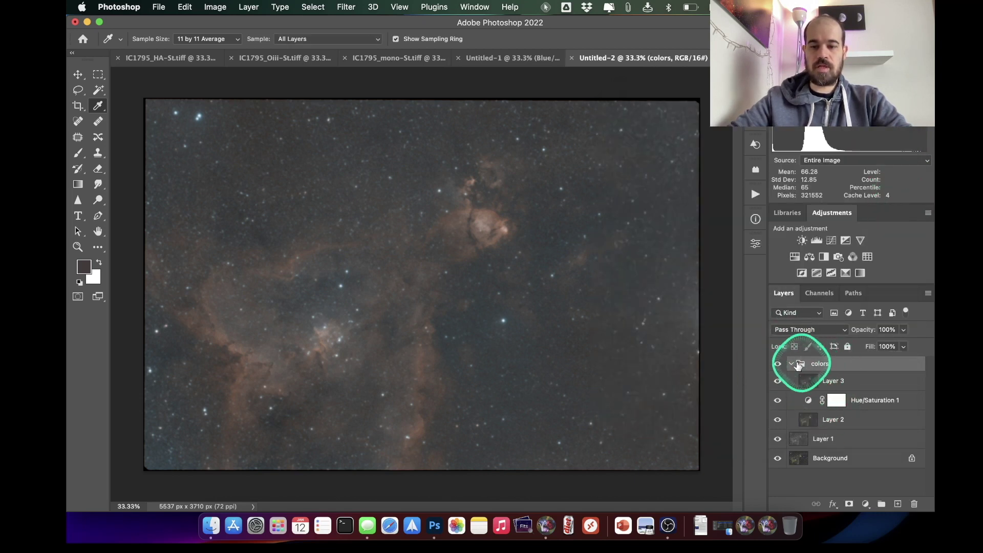
Set the colors group's blend mode to Color and toggle it to compare.
{"action": "left_click", "coordinate": [811, 329]}
{"action": "mouse_move", "coordinate": [821, 510]}
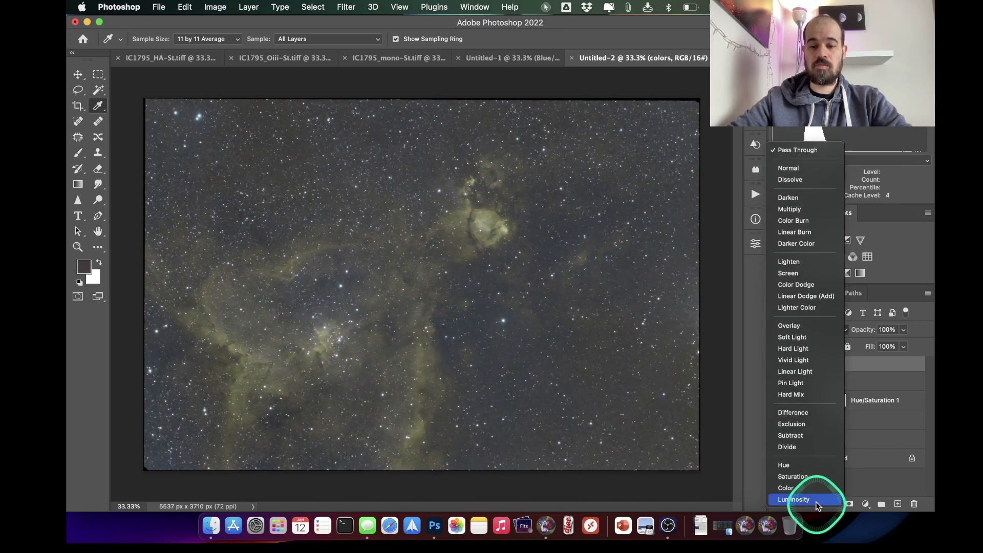
{"action": "left_click", "coordinate": [812, 489]}
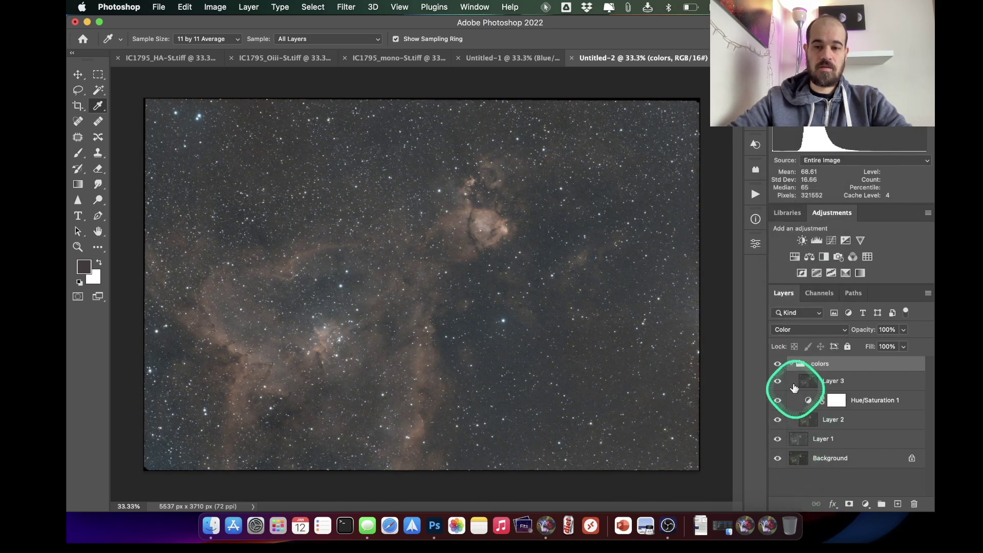
{"action": "left_click", "coordinate": [778, 365]}
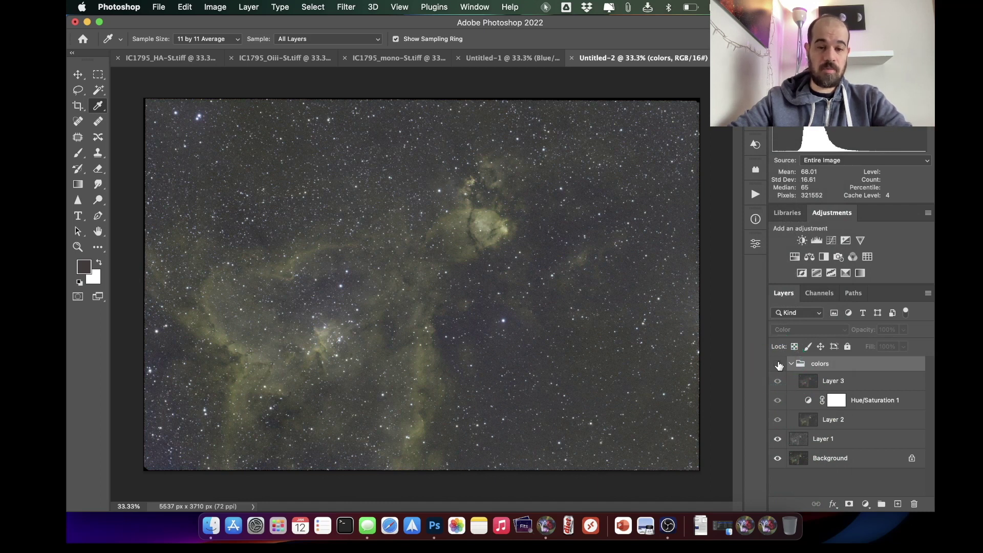
{"action": "left_click", "coordinate": [778, 364]}
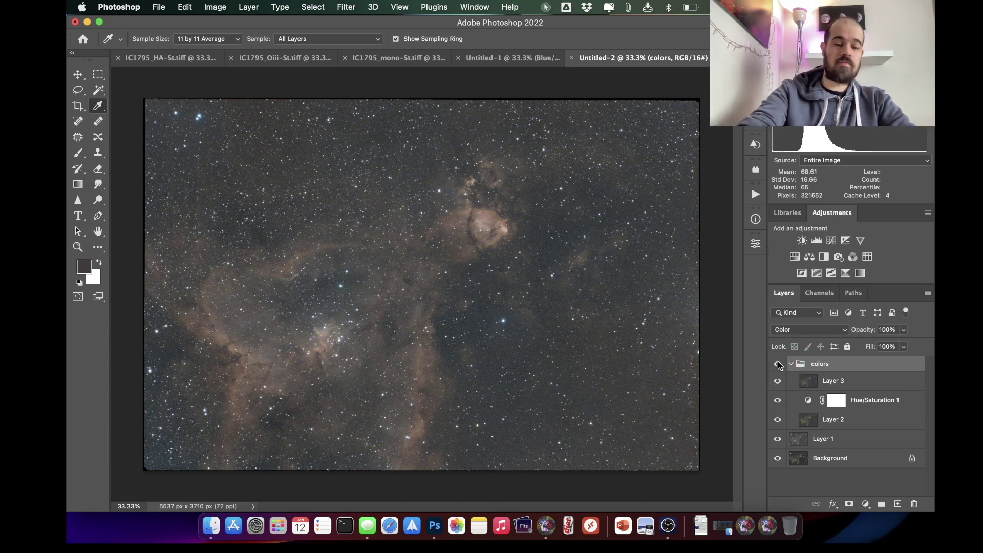
Stamp visible into Layer 4 and hide the colors group, Layer 2 and Layer 1.
{"action": "key", "text": "super+alt+shift+e"}
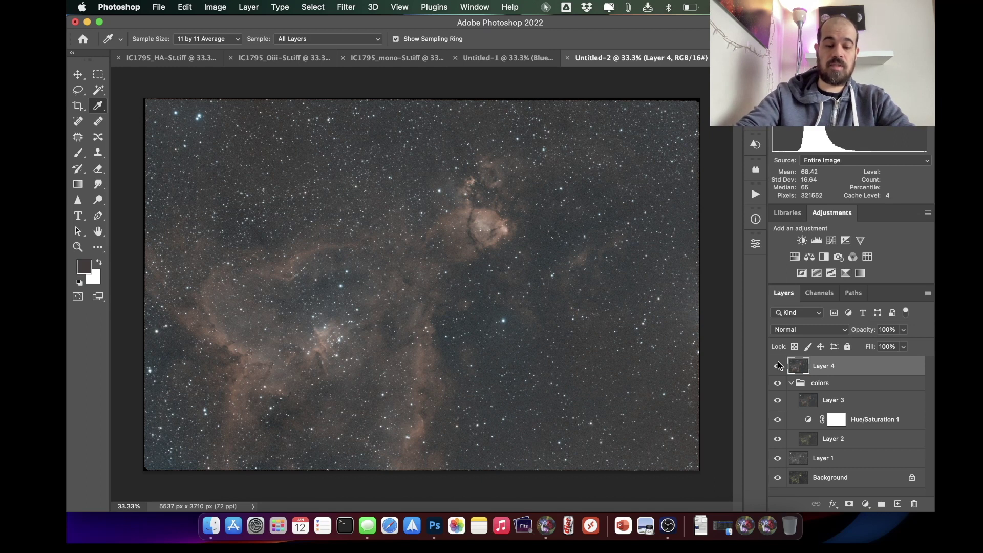
{"action": "left_click_drag", "start_coordinate": [779, 365], "coordinate": [779, 468]}
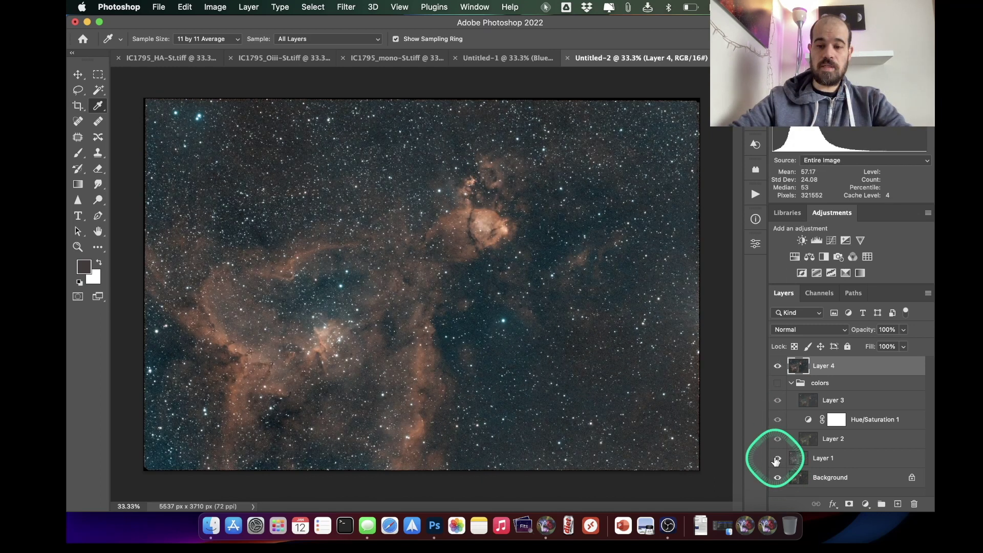
{"action": "left_click", "coordinate": [779, 468]}
{"action": "left_click", "coordinate": [778, 362]}
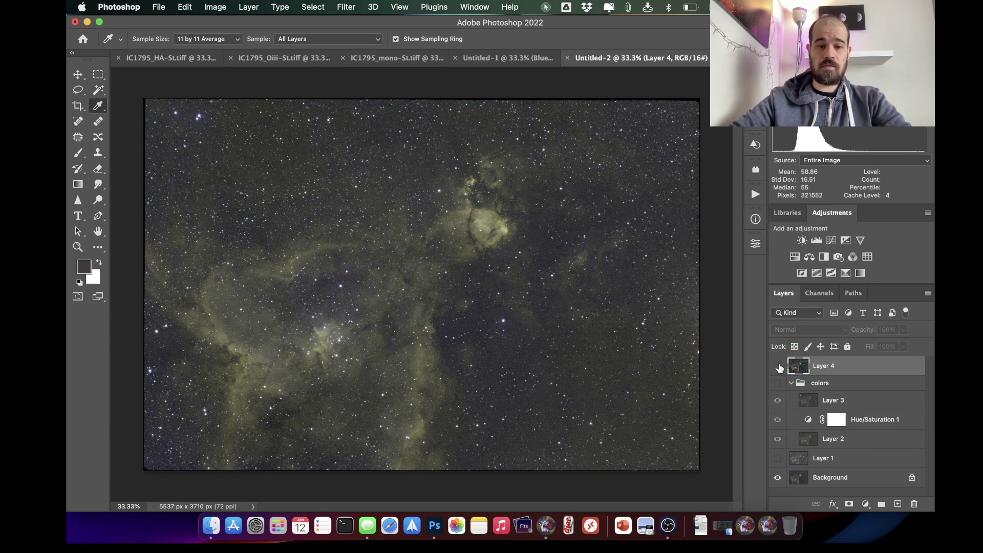
{"action": "left_click", "coordinate": [778, 365]}
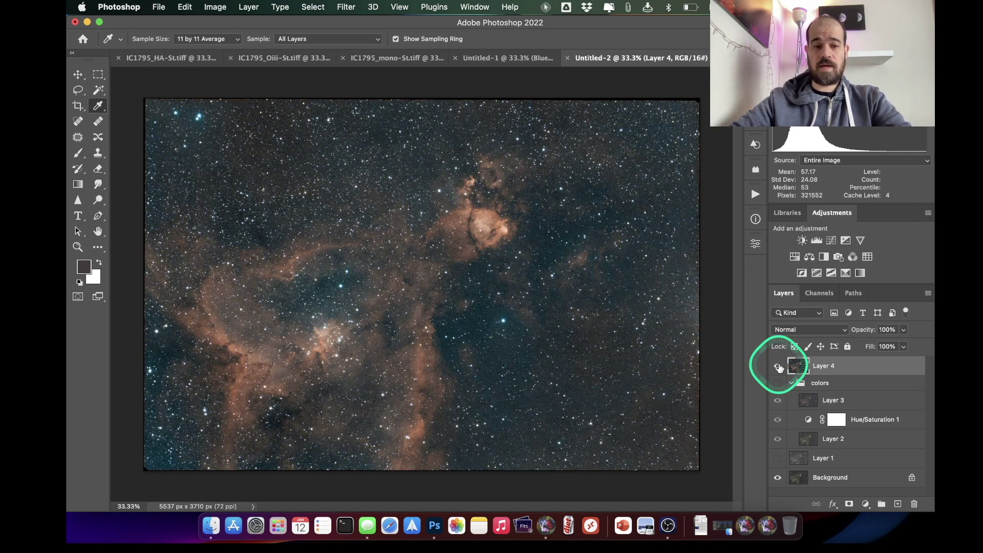
{"action": "left_click_drag", "start_coordinate": [469, 330], "coordinate": [828, 241]}
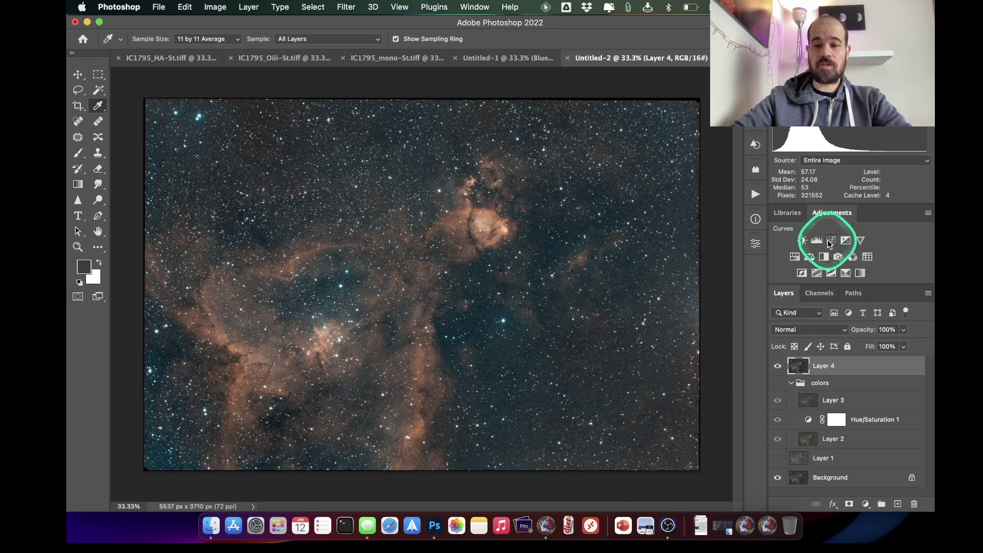
Add a Curves adjustment with slightly darkened shadows and a lowered midtone point.
{"action": "left_click", "coordinate": [829, 242]}
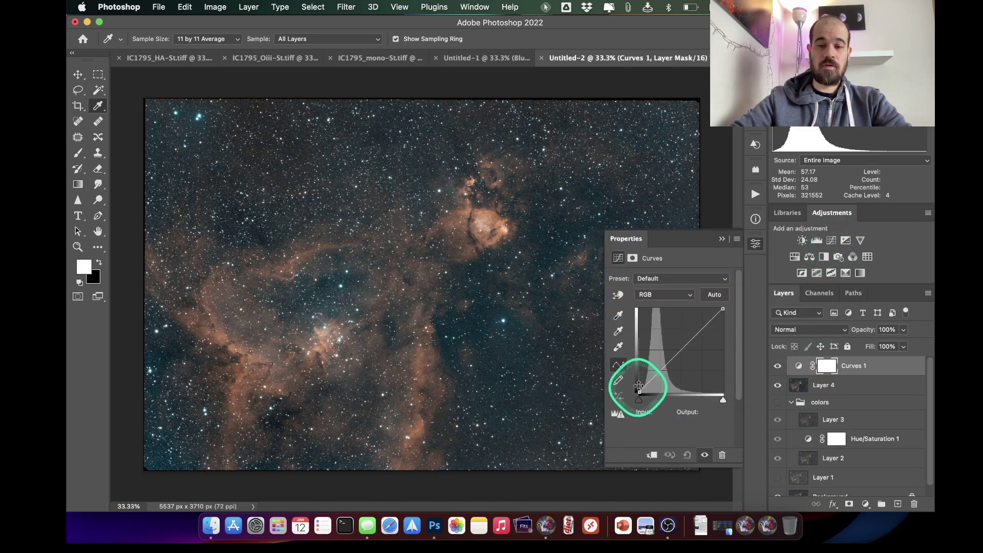
{"action": "left_click_drag", "start_coordinate": [645, 387], "coordinate": [646, 388]}
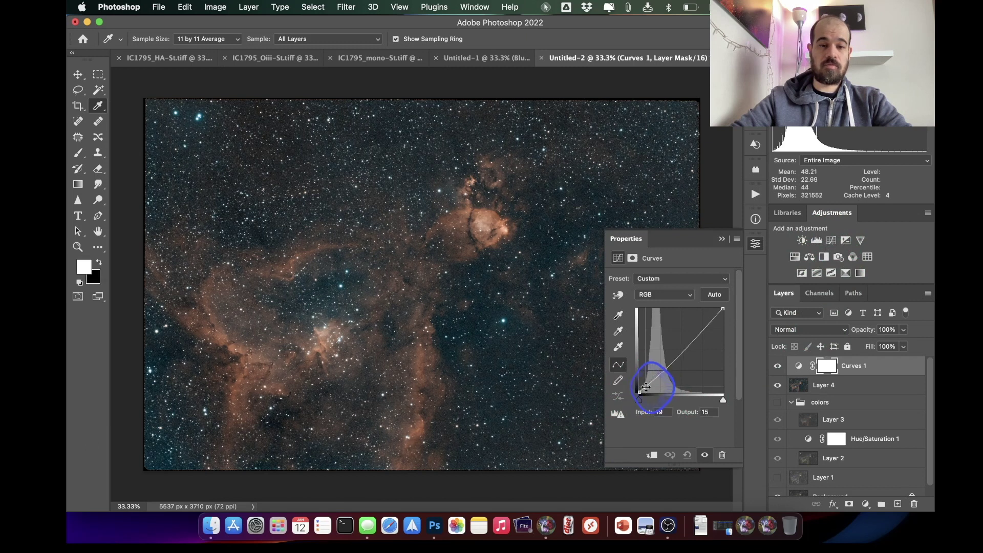
{"action": "left_click", "coordinate": [680, 348]}
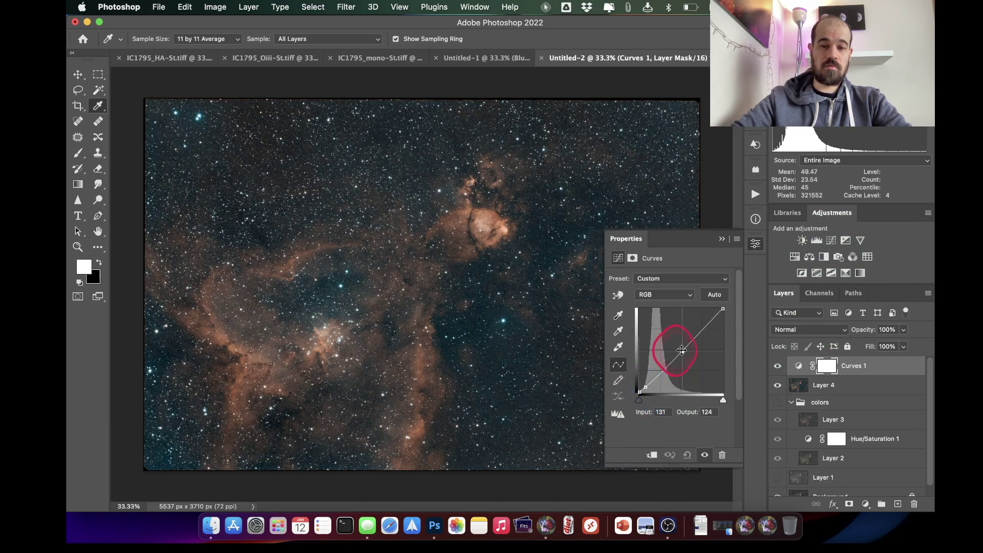
{"action": "left_click_drag", "start_coordinate": [680, 348], "coordinate": [679, 352]}
{"action": "left_click", "coordinate": [722, 238]}
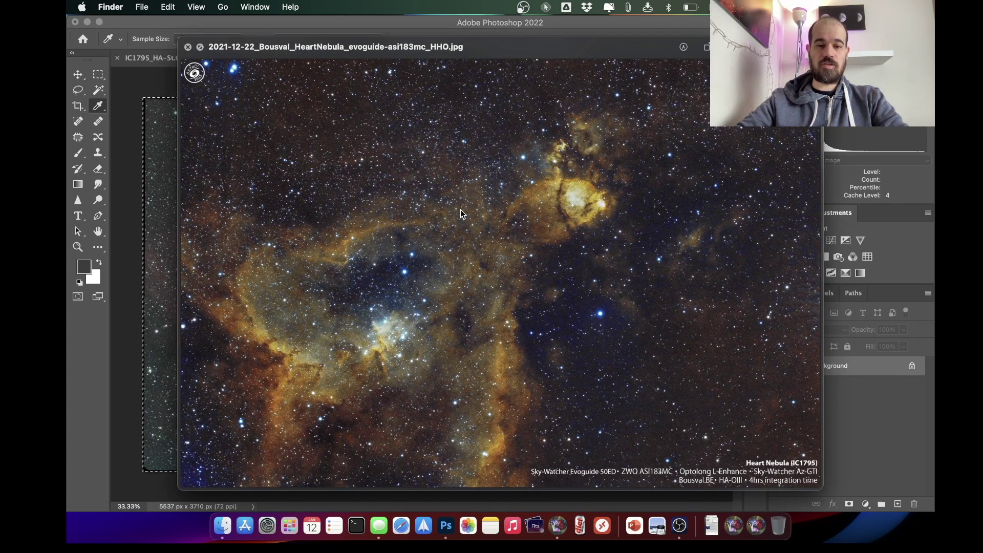
{"action": "key", "text": "Down"}
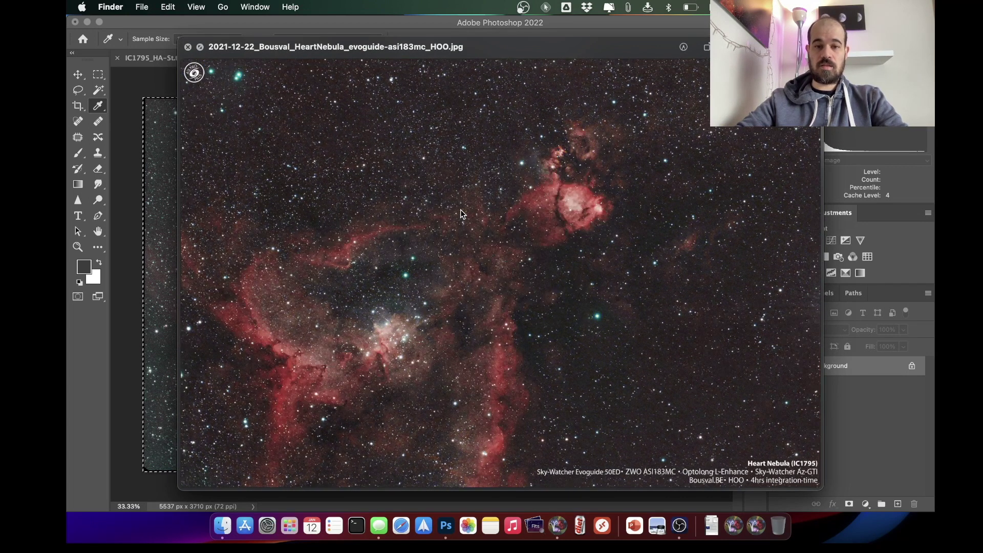
{"action": "key", "text": "Down"}
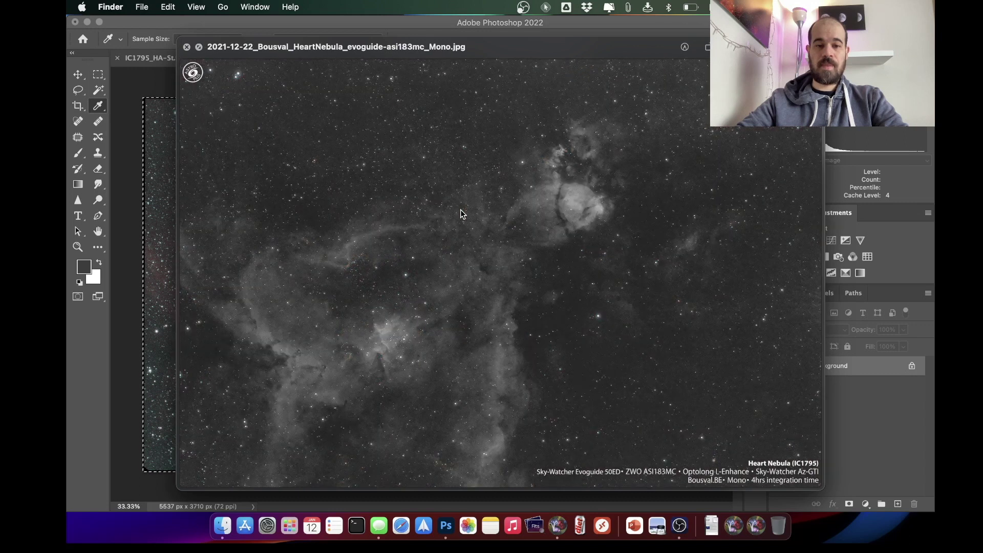
{"action": "key", "text": "Down"}
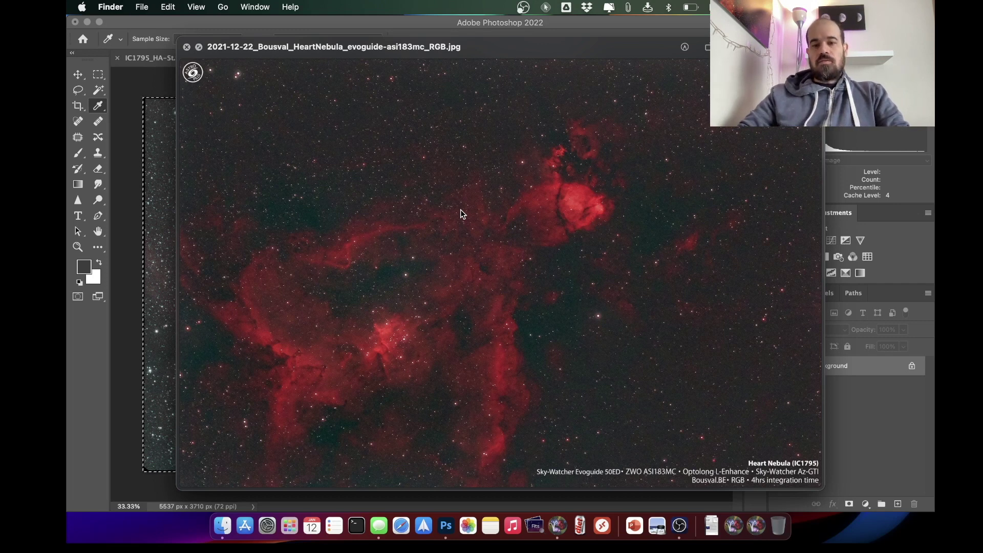
{"action": "key", "text": "Up"}
{"action": "key", "text": "Up"}
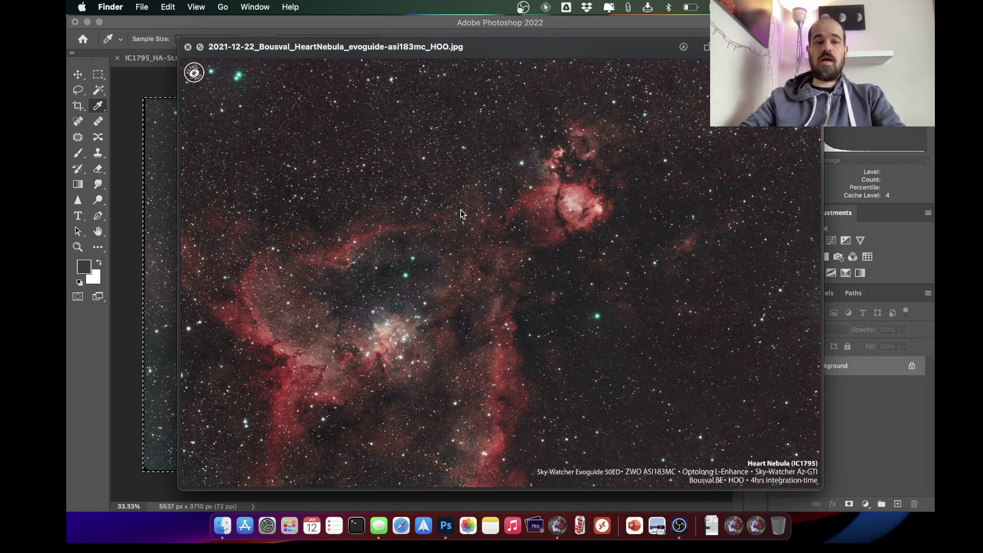
{"action": "key", "text": "Up"}
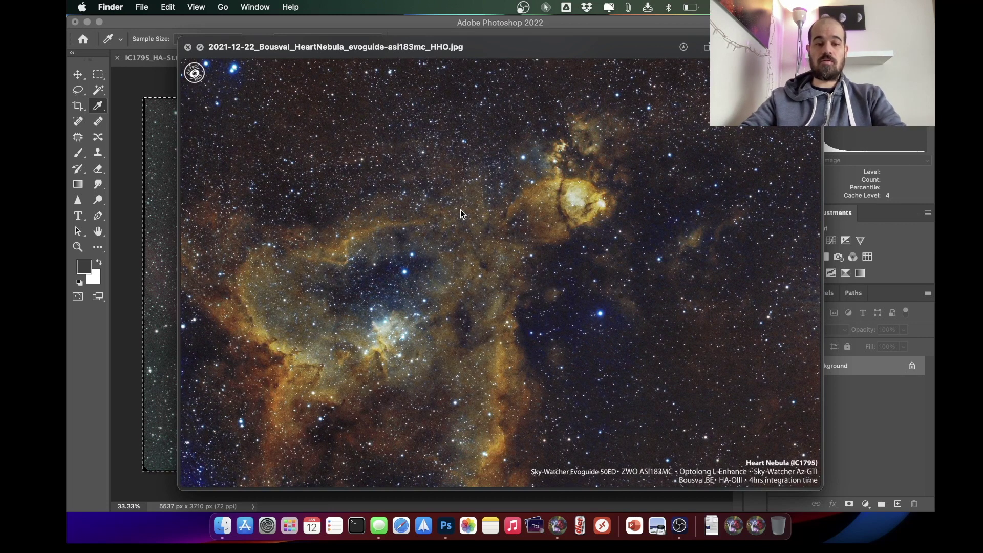